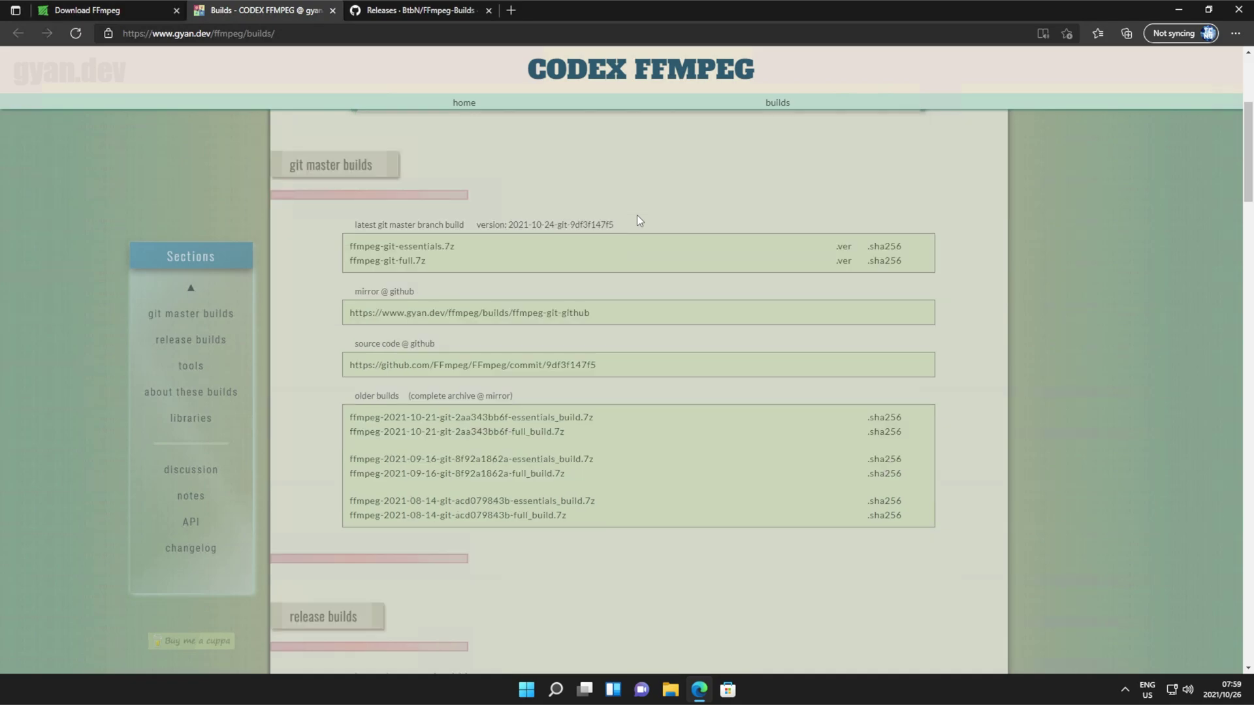
Download the full git master build archive, ffmpeg-git-full.7z, from the gyan.dev builds page.
scroll(413, 179, up, 1)
scroll(709, 222, down, 10)
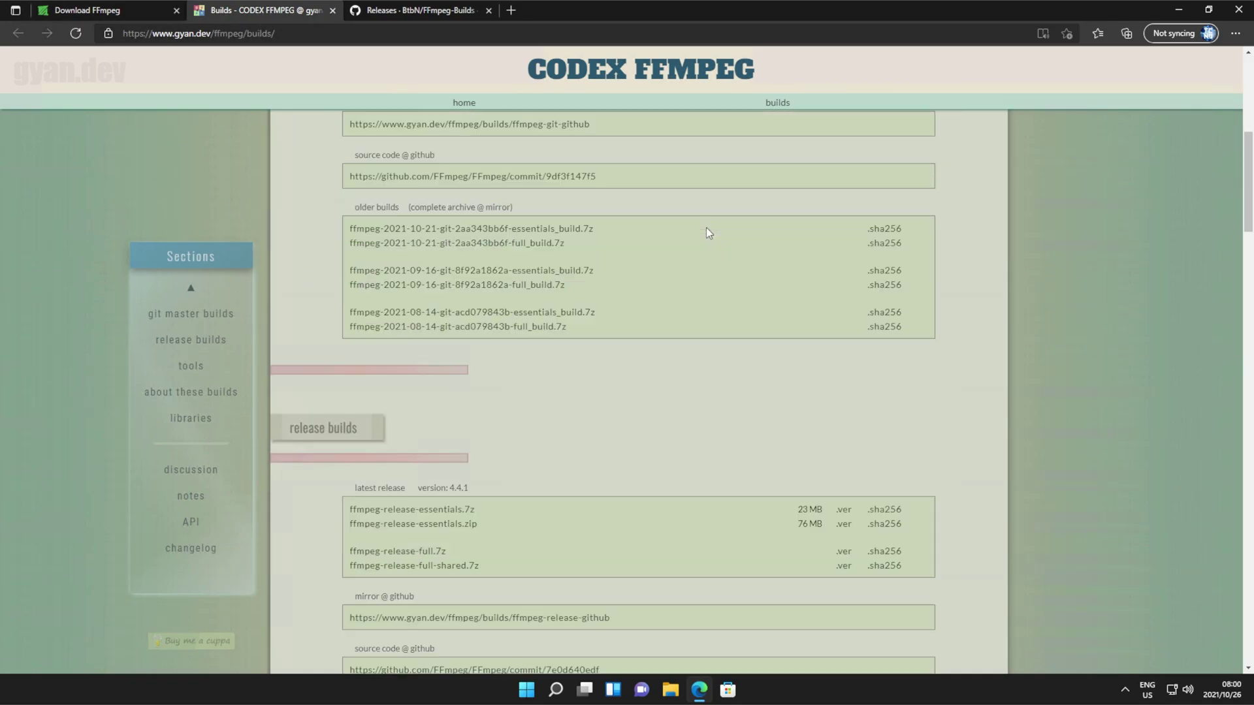
scroll(708, 230, down, 3)
scroll(707, 230, up, 12)
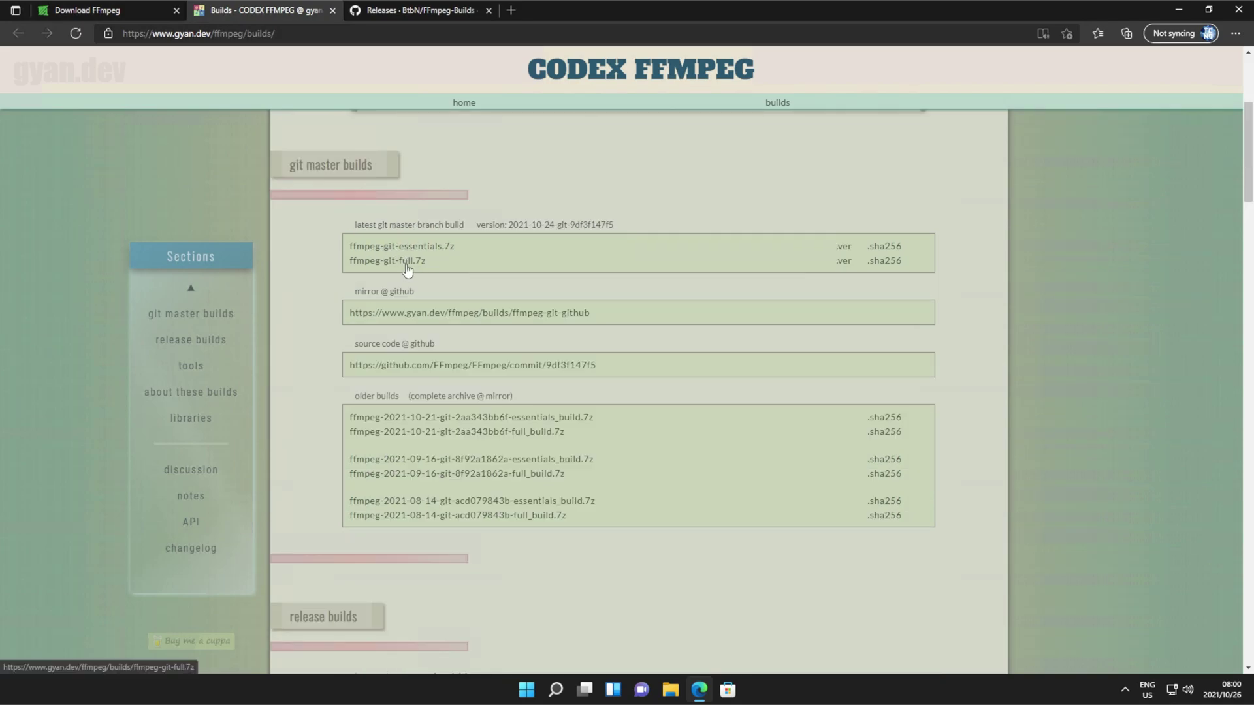
drag(1247, 175, 1247, 173)
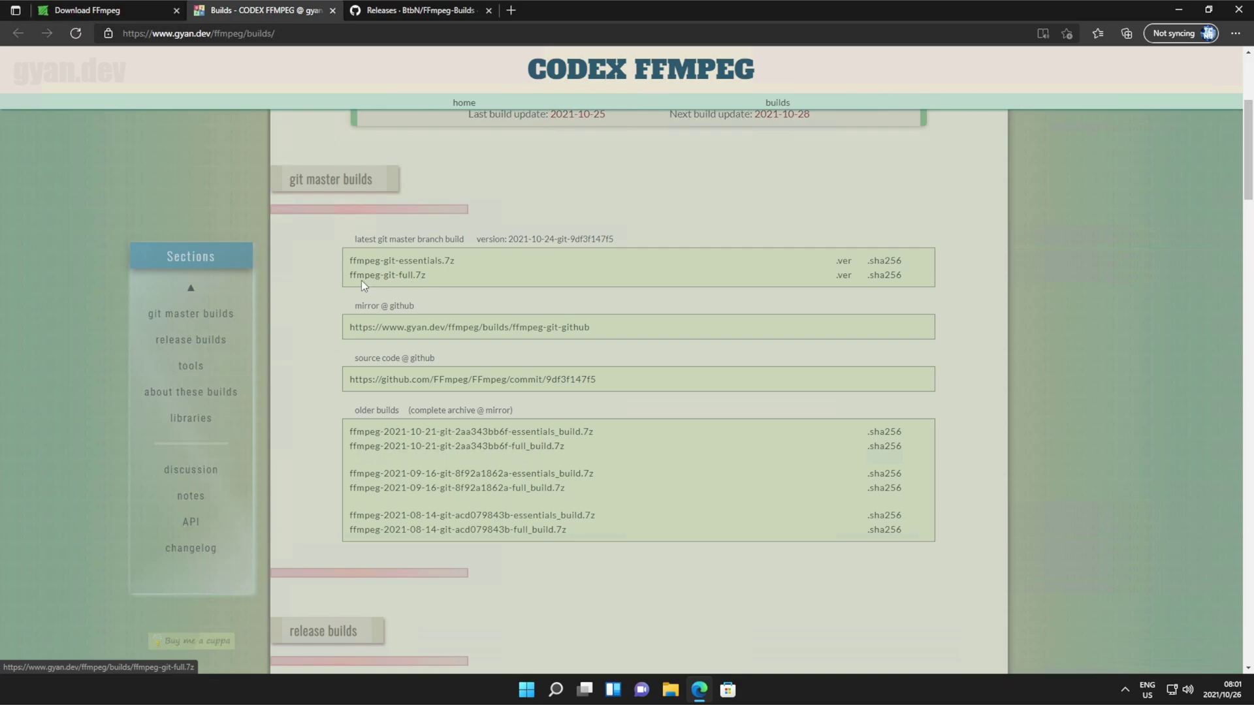
click(388, 275)
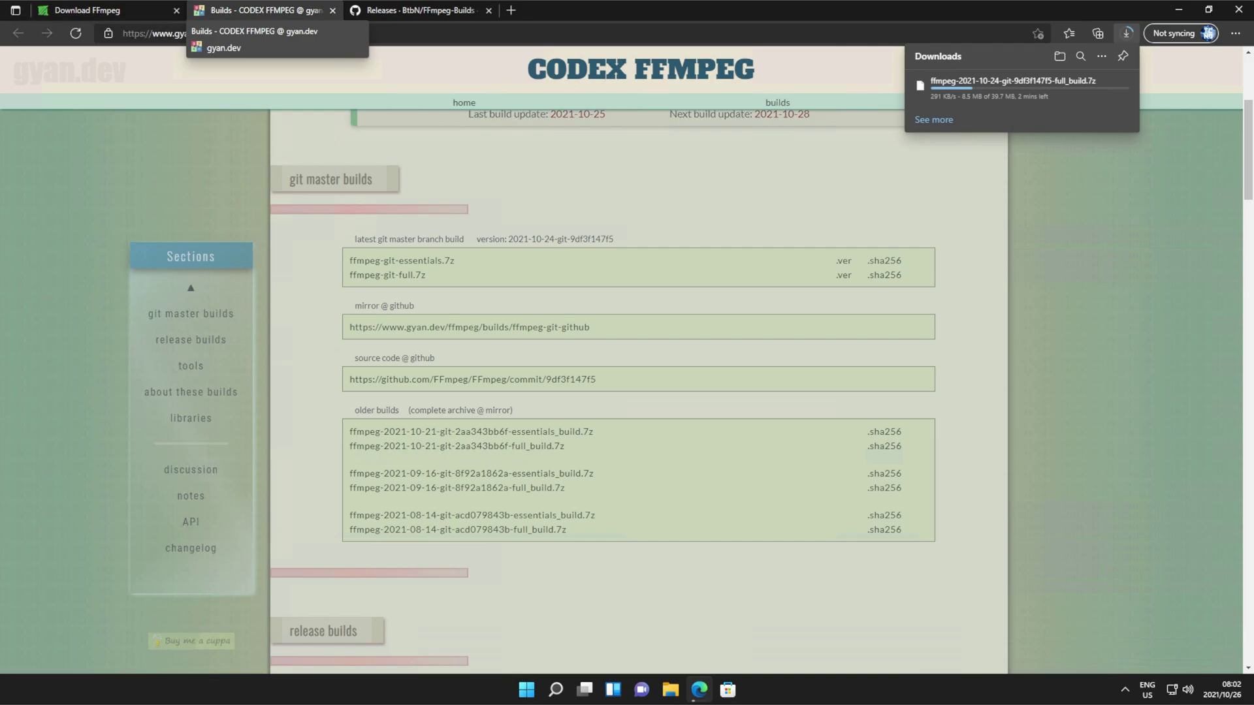
Examine the libraries included in the essentials and full builds, the hardware-support libraries, and the list of tools on the builds page.
scroll(311, 242, down, 15)
double_click(306, 220)
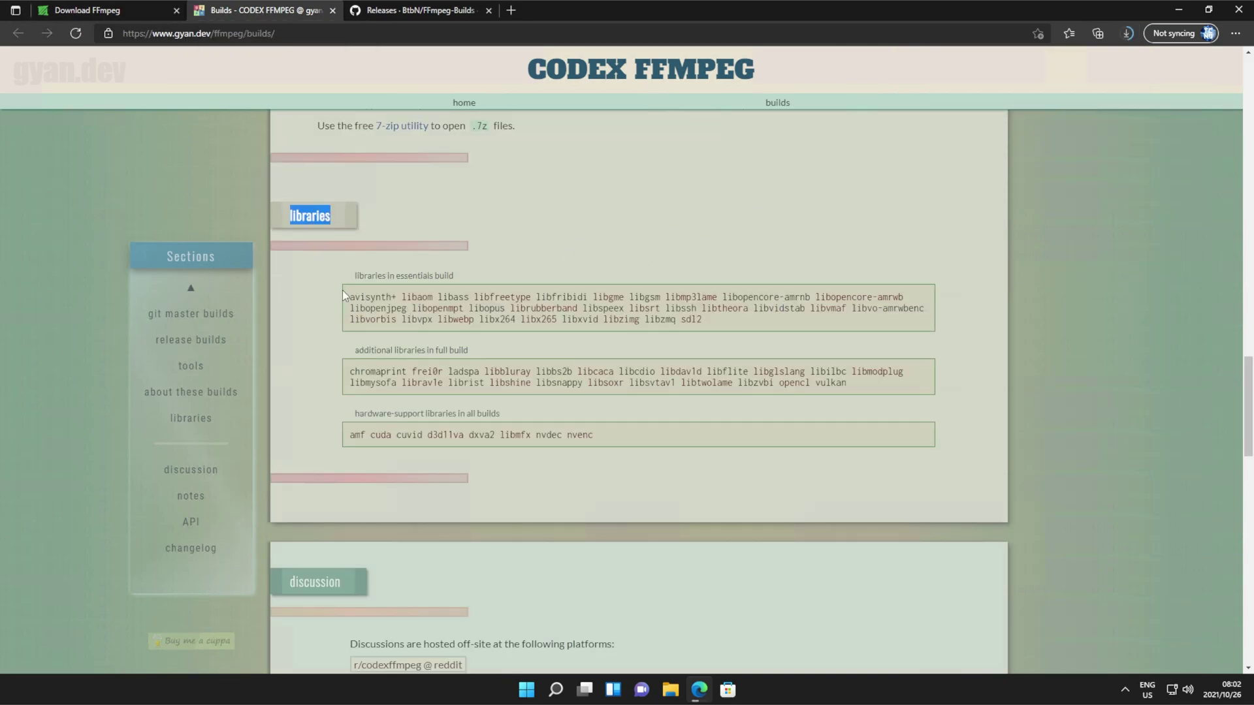
drag(345, 296, 704, 327)
drag(349, 371, 849, 389)
click(347, 440)
drag(347, 441, 600, 441)
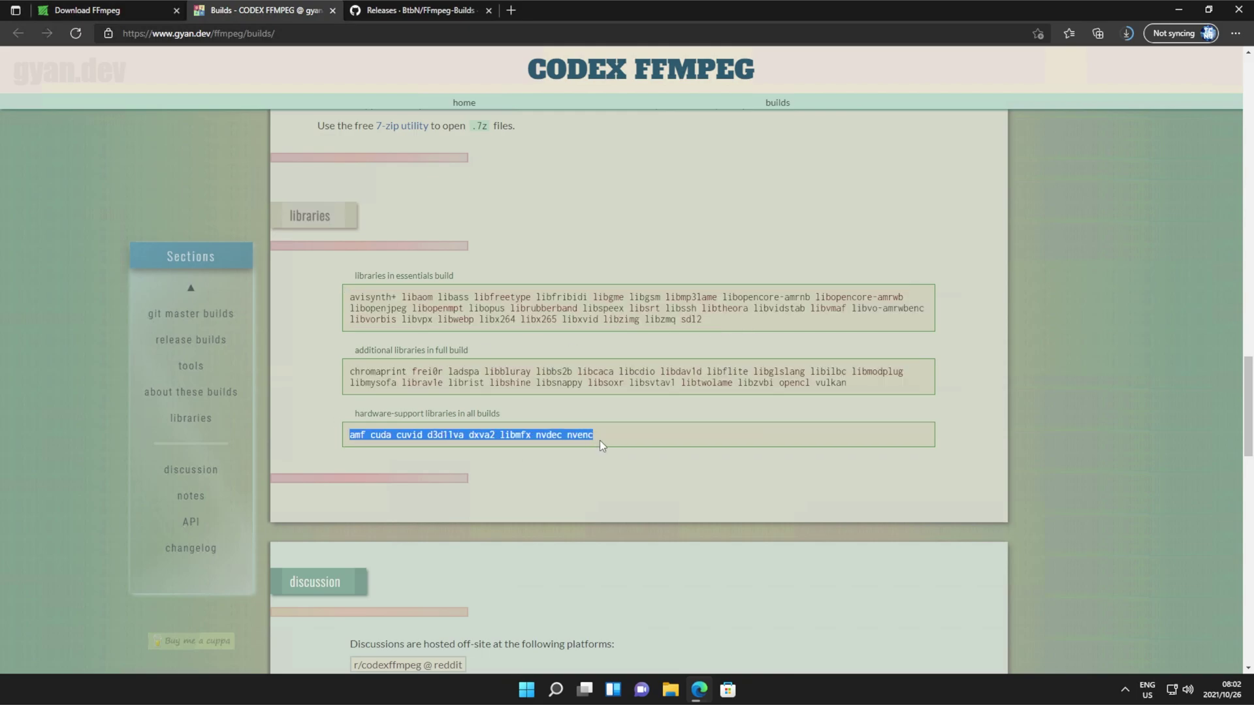
click(601, 442)
scroll(601, 440, up, 10)
drag(671, 569, 346, 555)
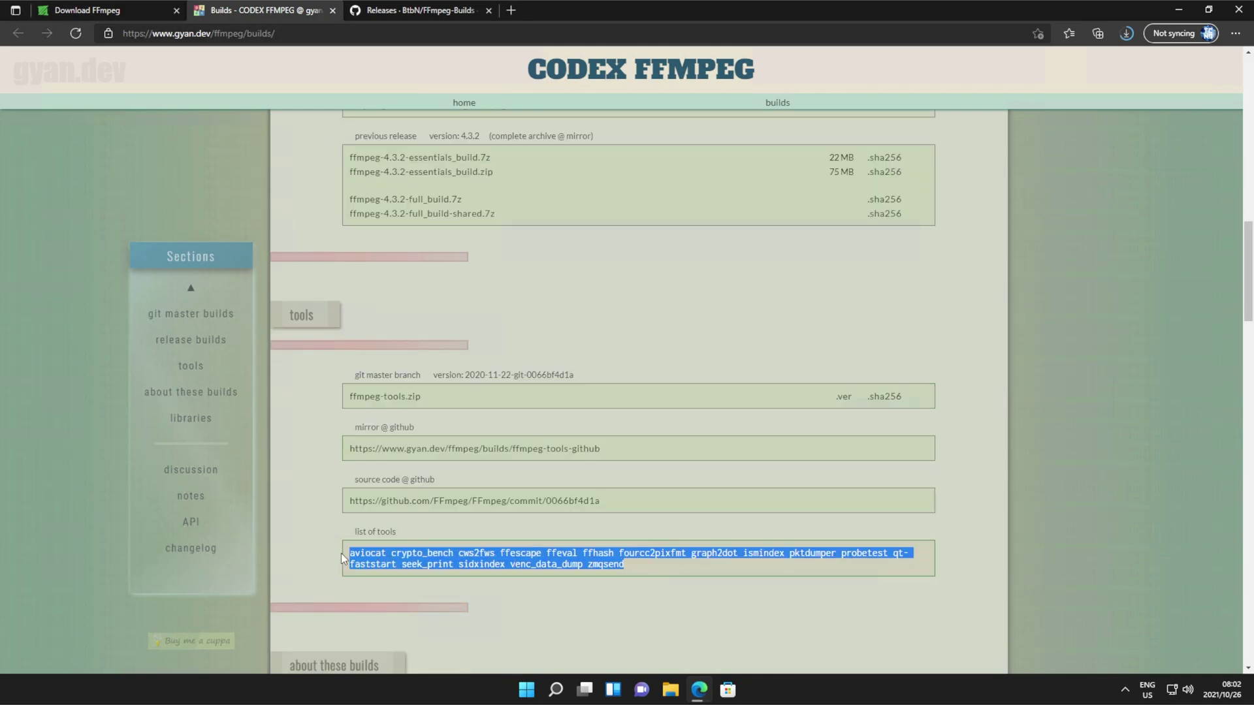
click(688, 572)
scroll(891, 264, up, 10)
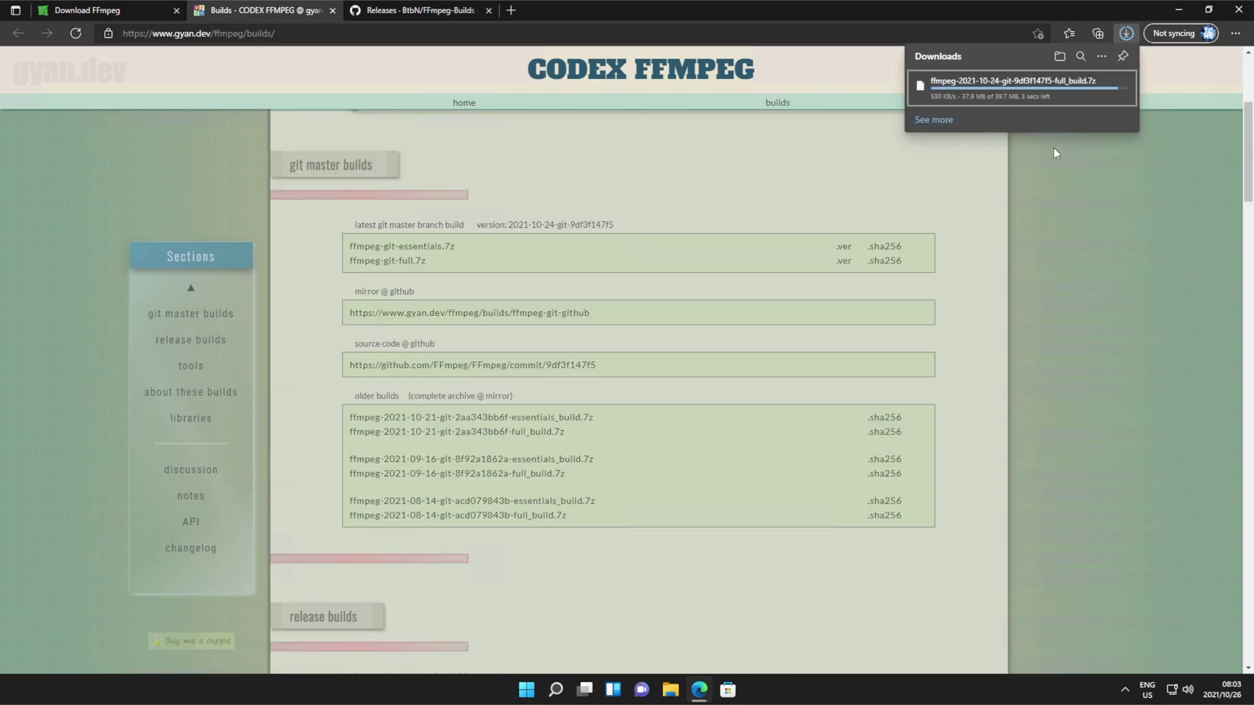
mouse_move(969, 88)
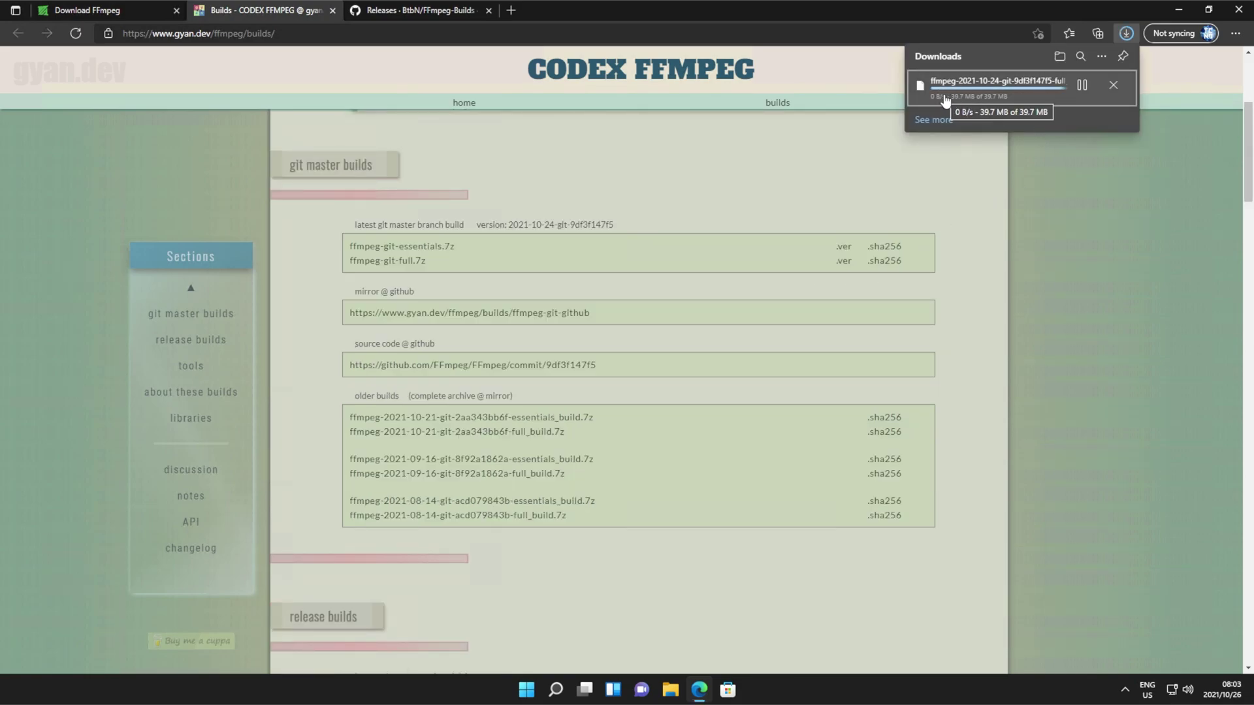
click(945, 98)
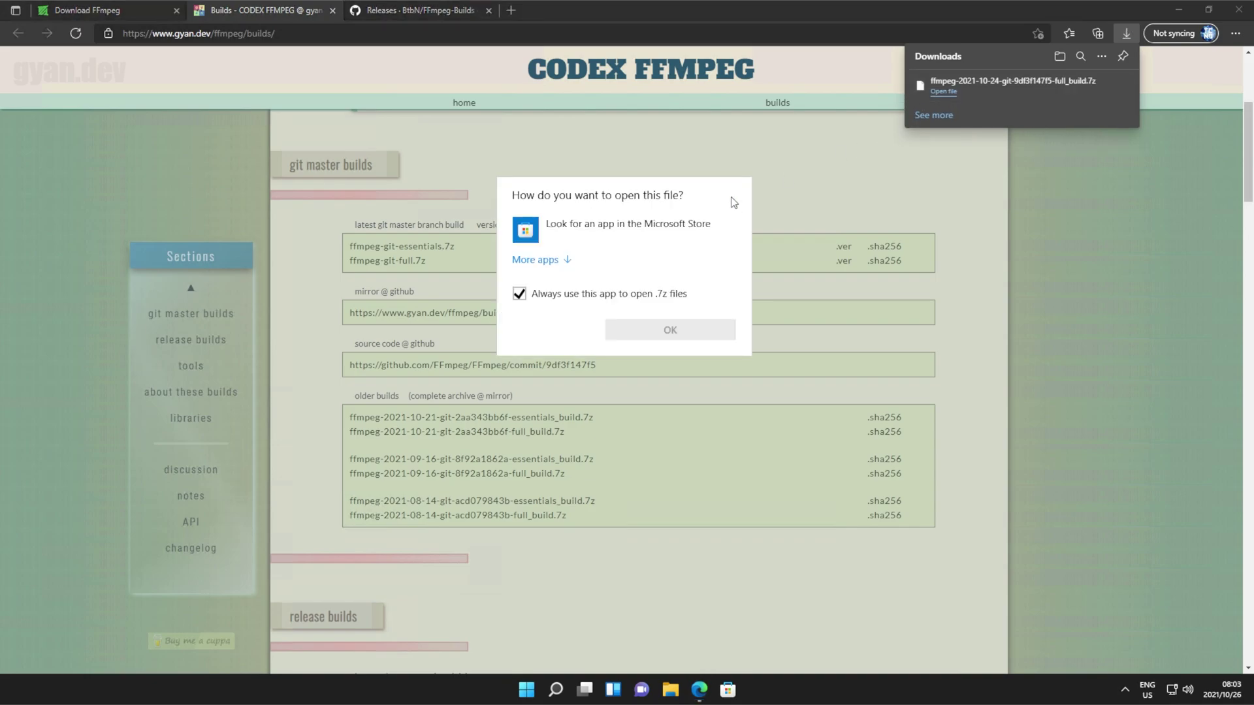
click(565, 156)
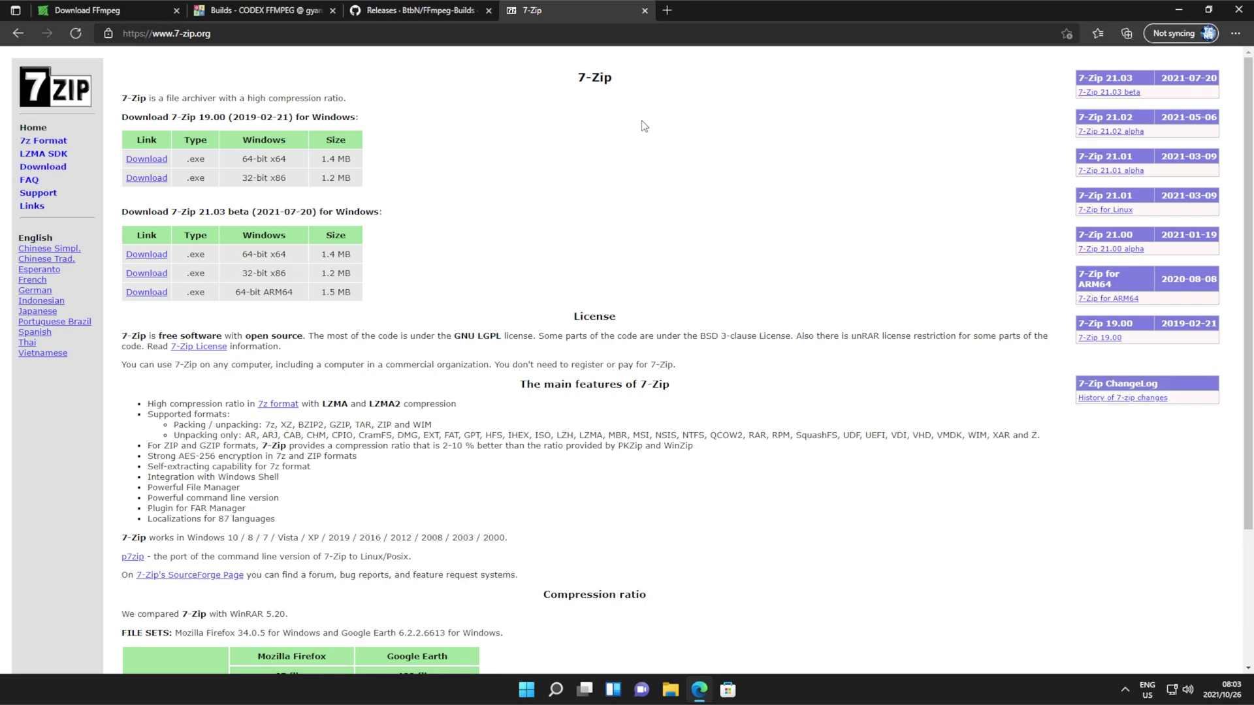
Download the 64-bit x64 Windows installer of 7-Zip 21.03 beta from the 7-Zip website.
drag(123, 216, 387, 213)
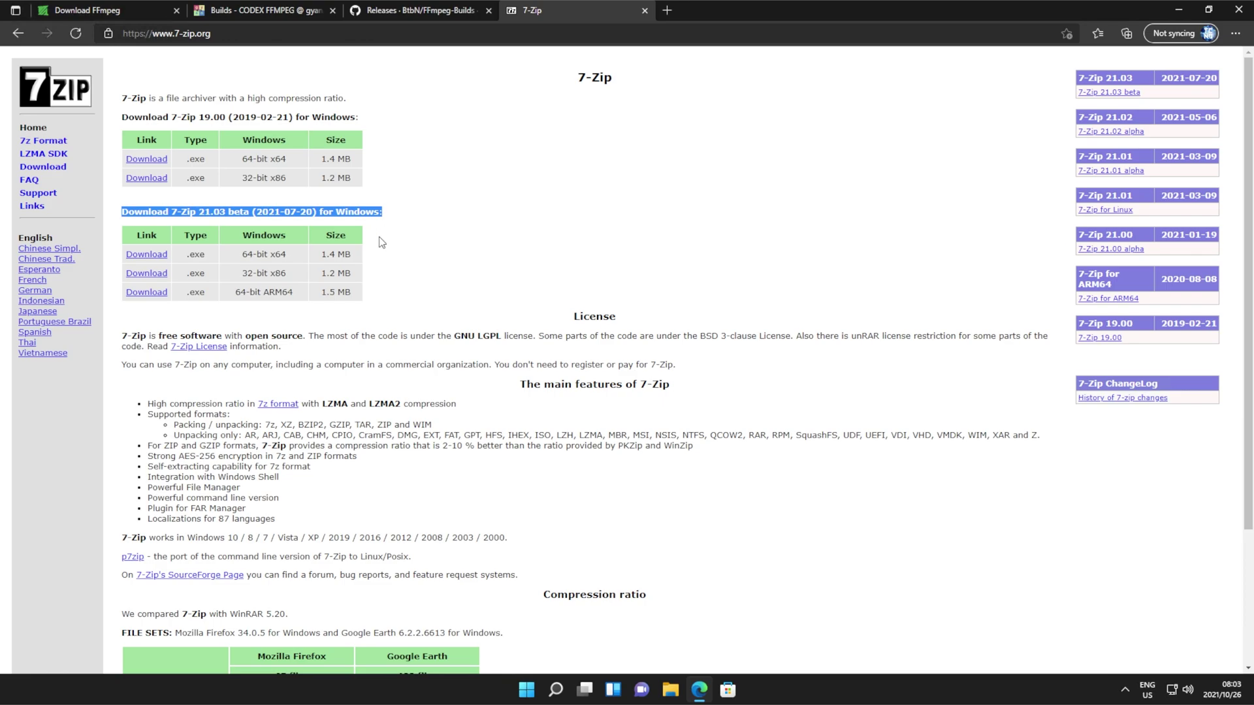
double_click(205, 213)
drag(206, 214, 229, 213)
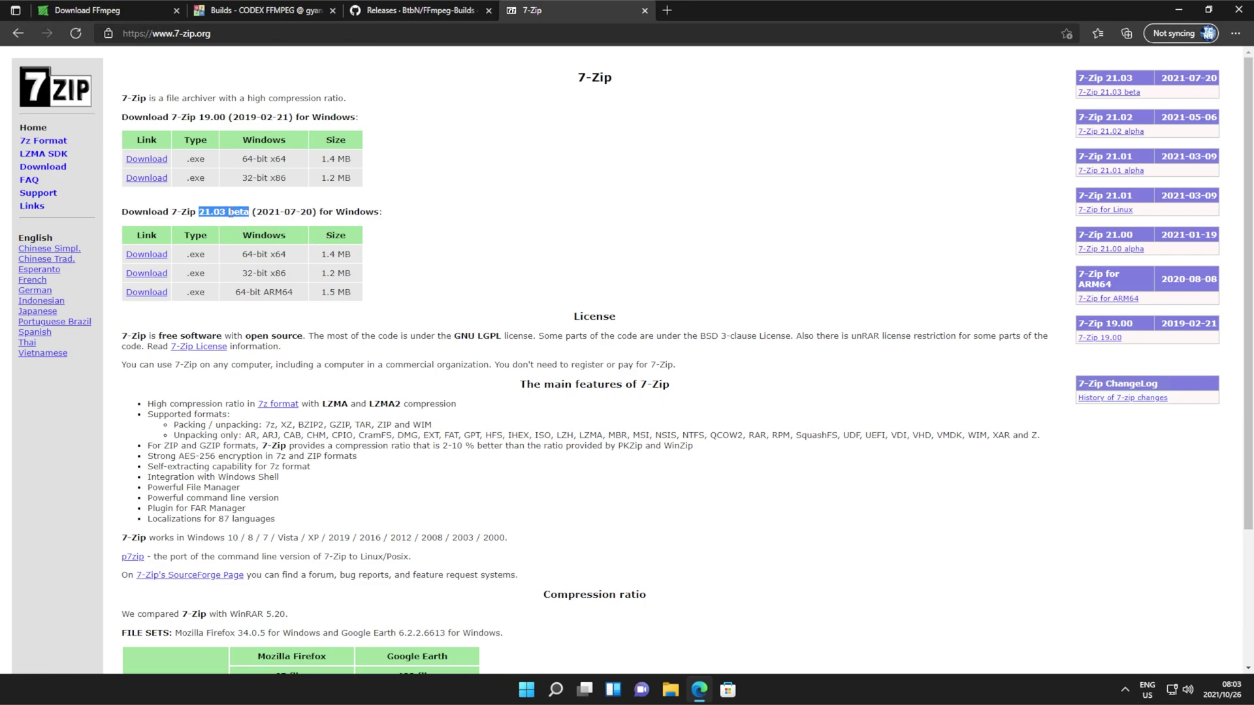
click(155, 260)
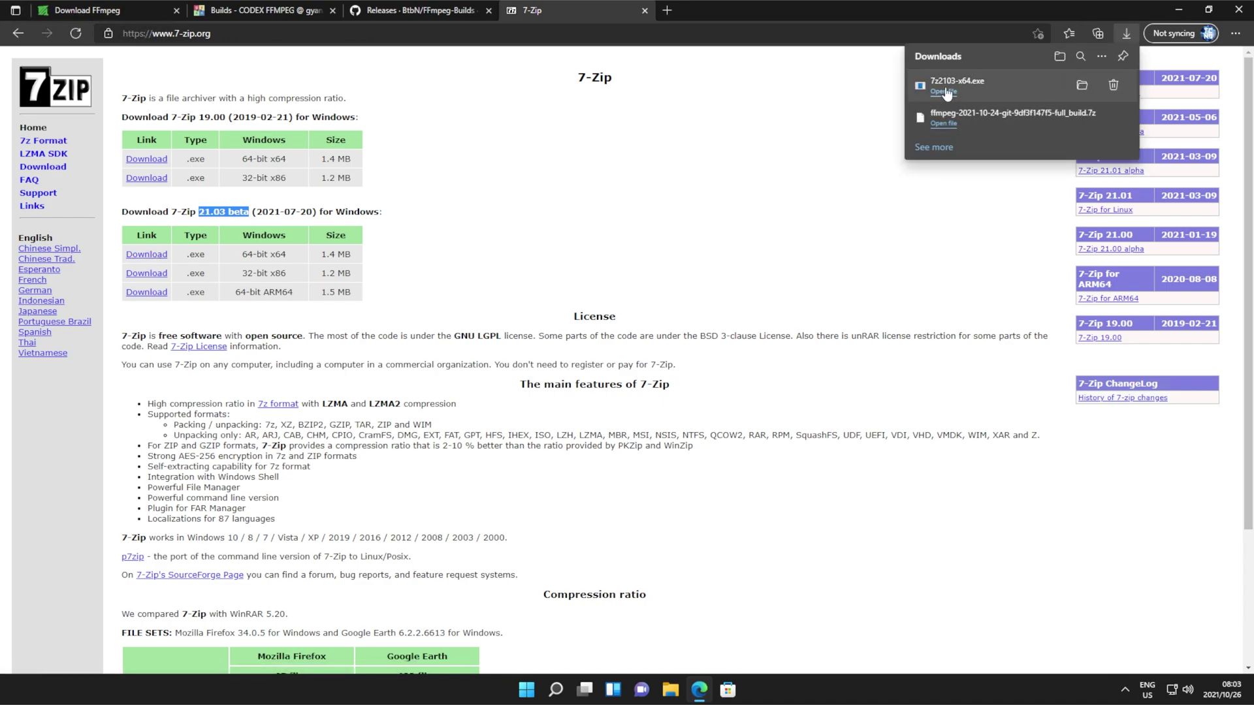
Run 7z2103-x64.exe, allow it to make changes to the device, install 7-Zip, and close the installer.
click(945, 93)
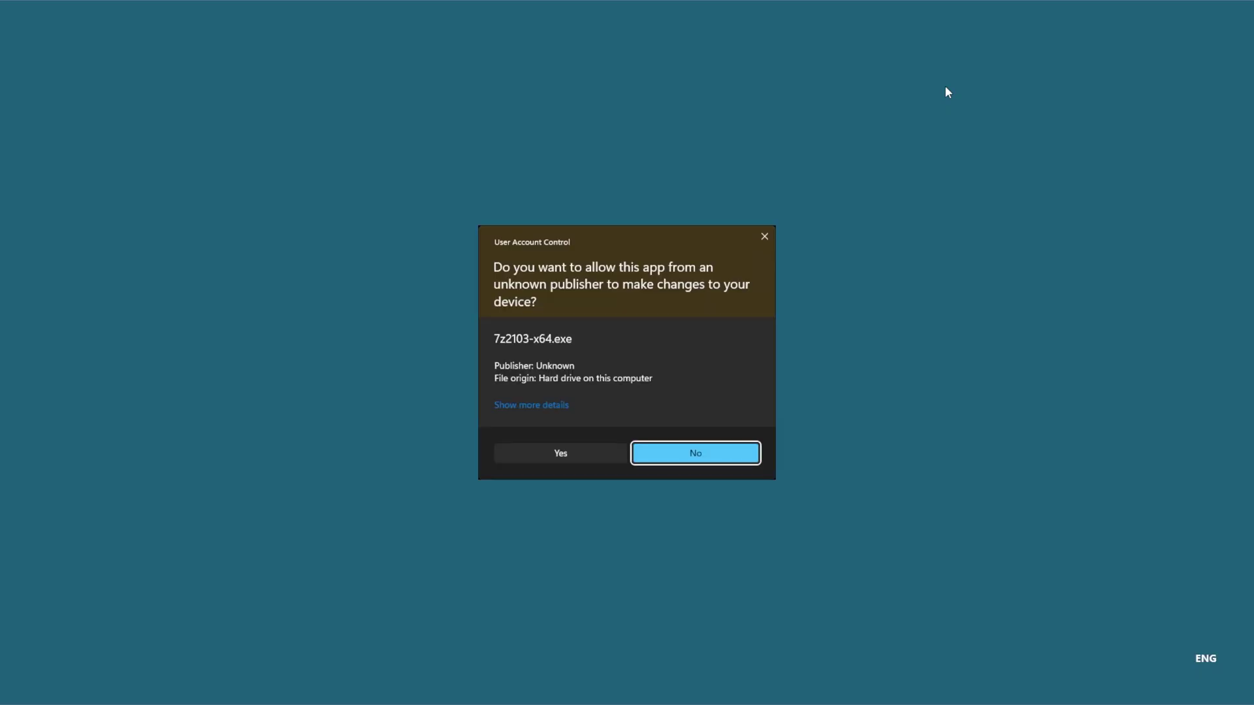
click(562, 451)
click(613, 386)
click(614, 386)
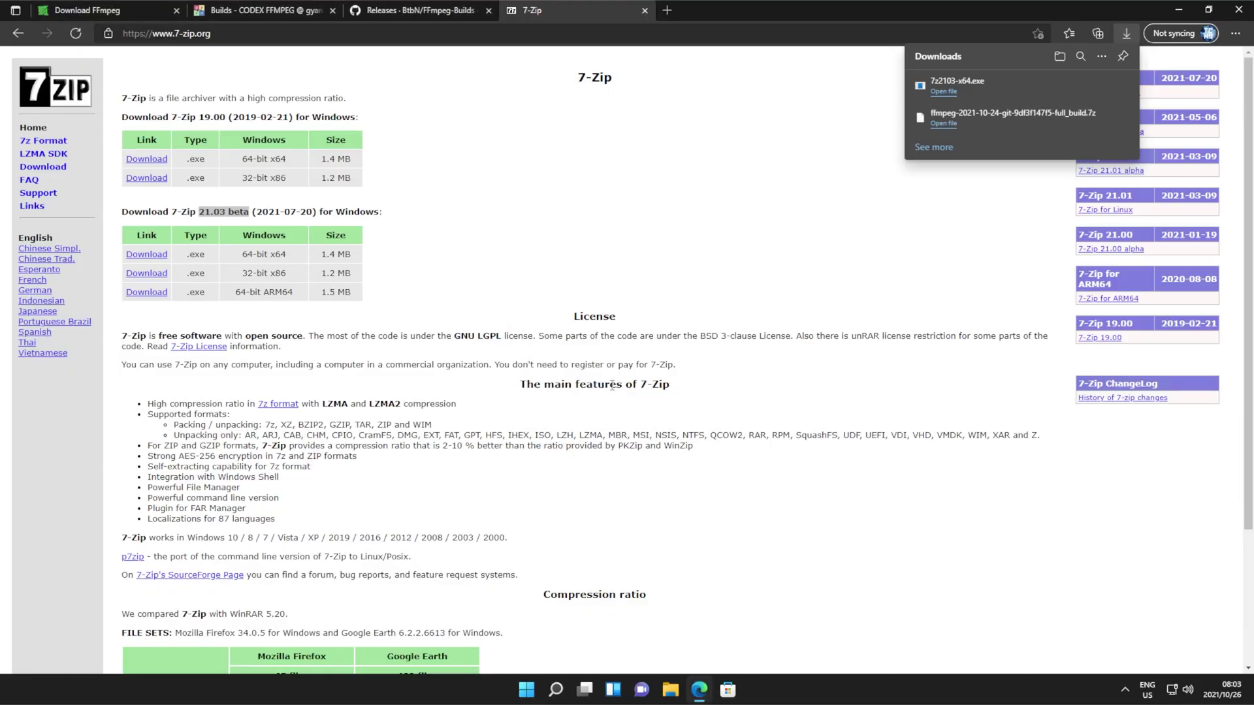
Open the downloaded FFmpeg full build archive with 7zFM from Program Files\7-Zip, keeping it as the default app for .7z files.
click(970, 124)
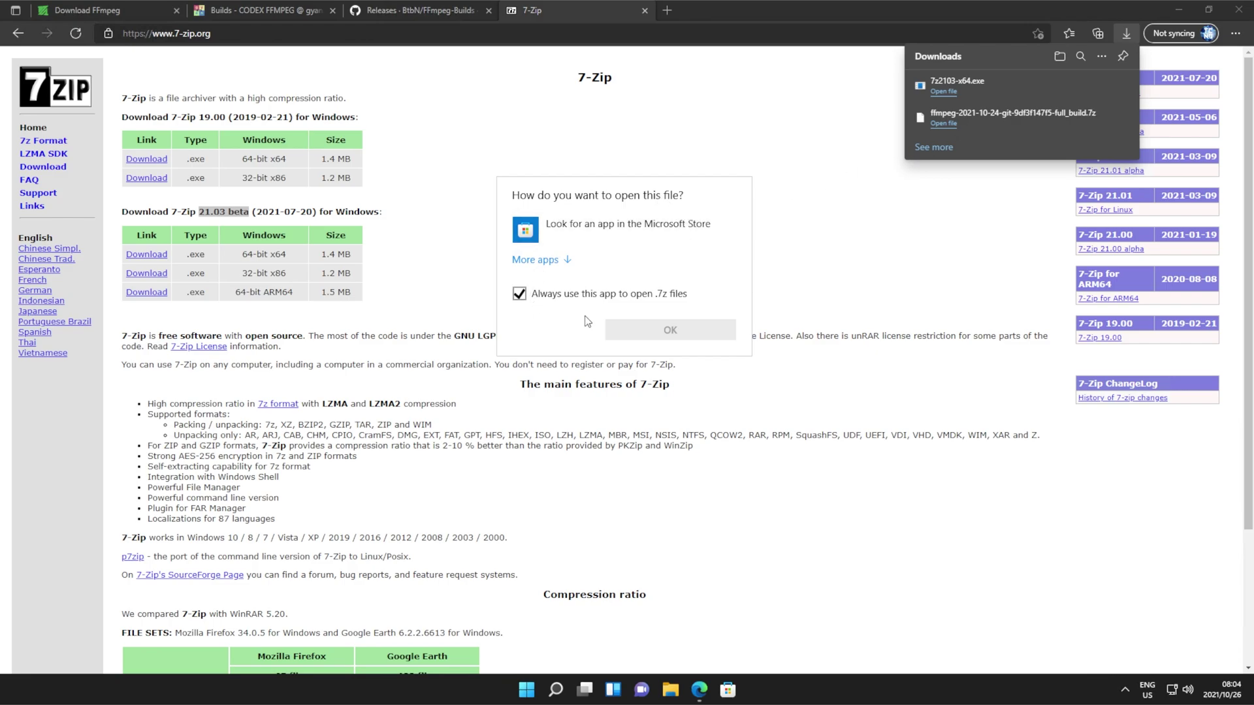
click(550, 260)
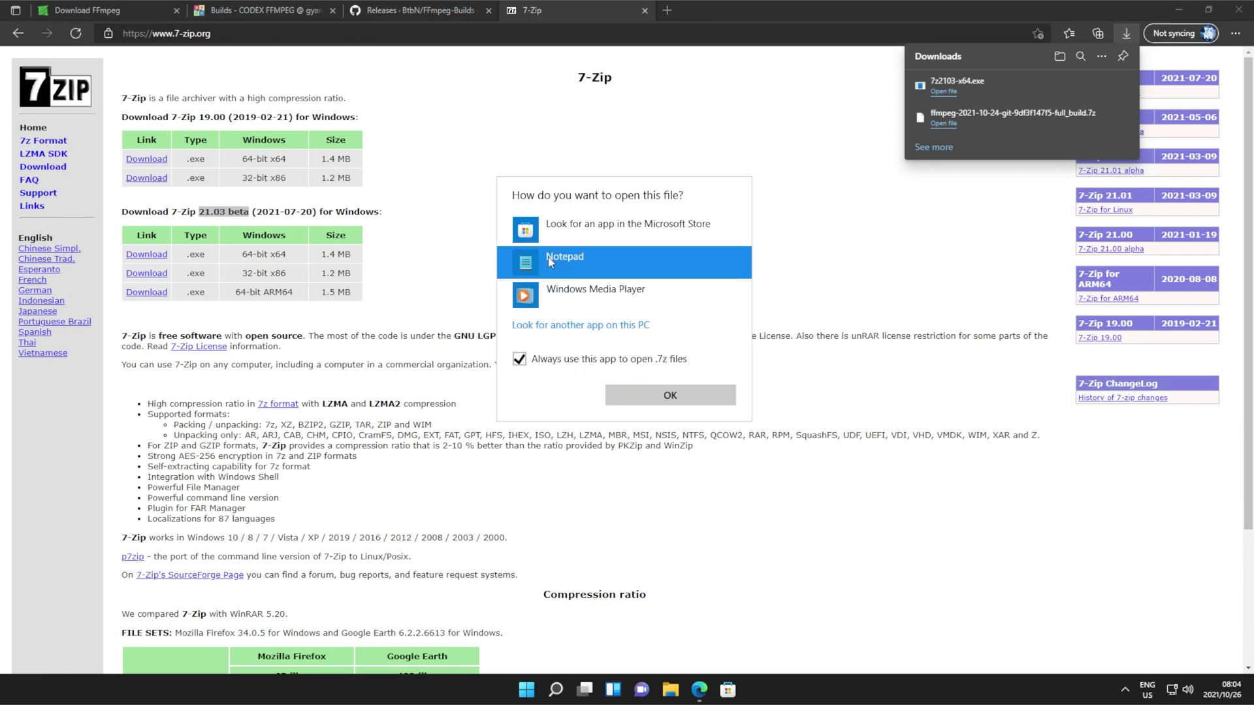
click(584, 325)
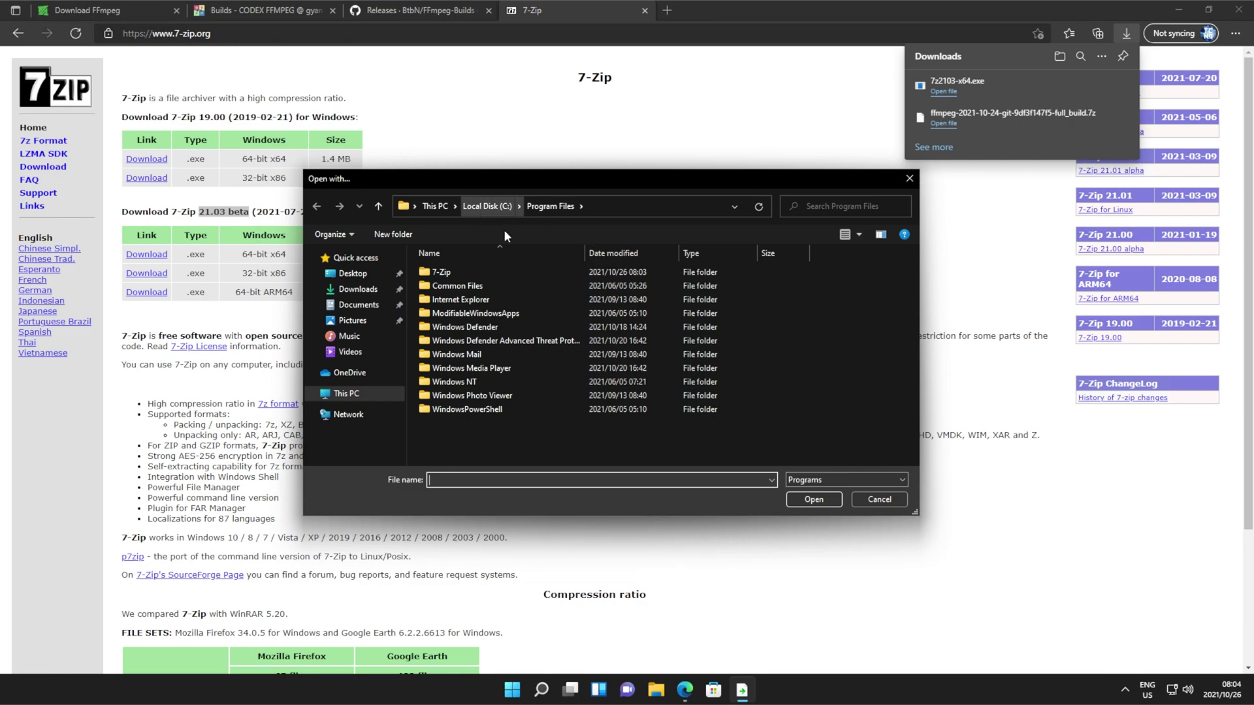
double_click(504, 271)
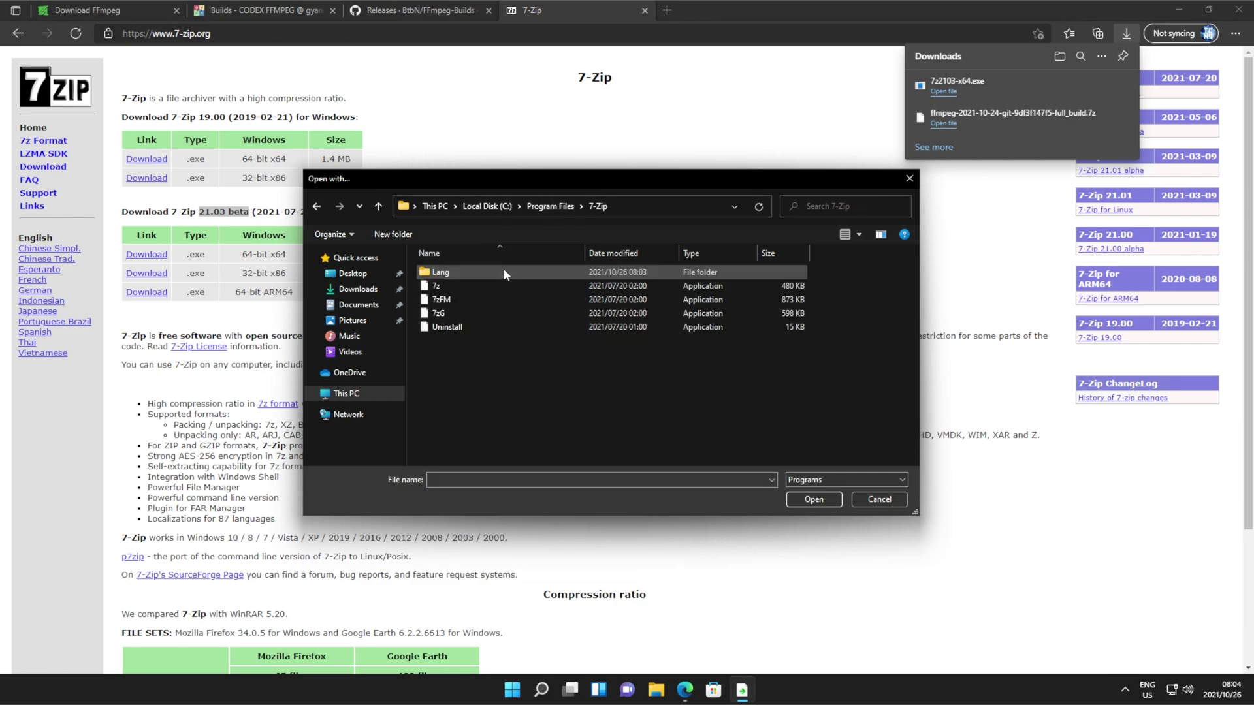
click(484, 300)
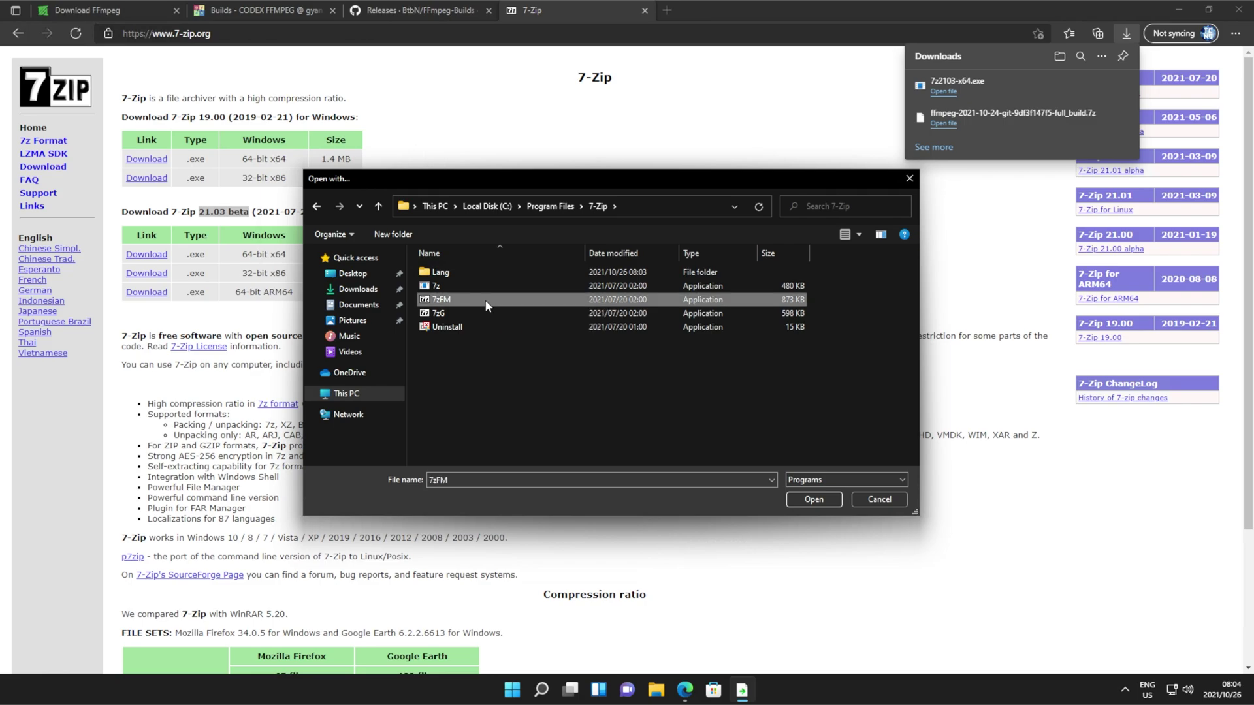
click(810, 503)
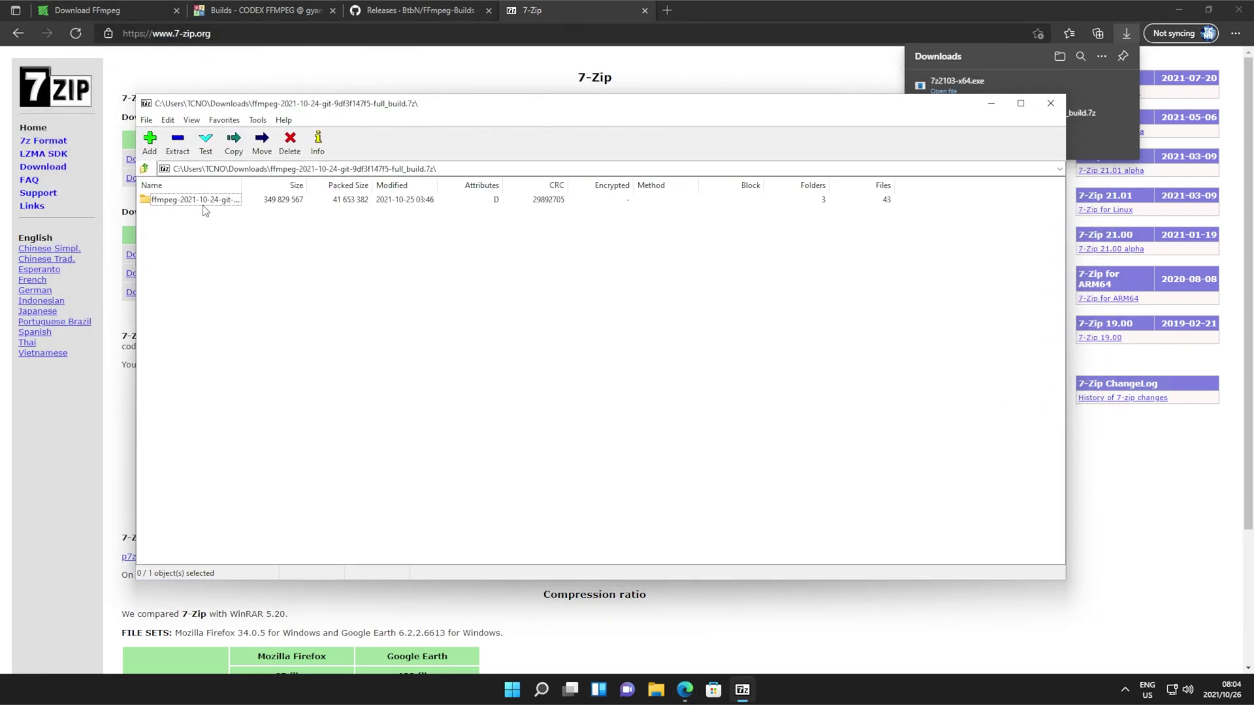
Inspect the executables in the archive's bin folder by selecting them all, and minimize the archive window.
click(203, 205)
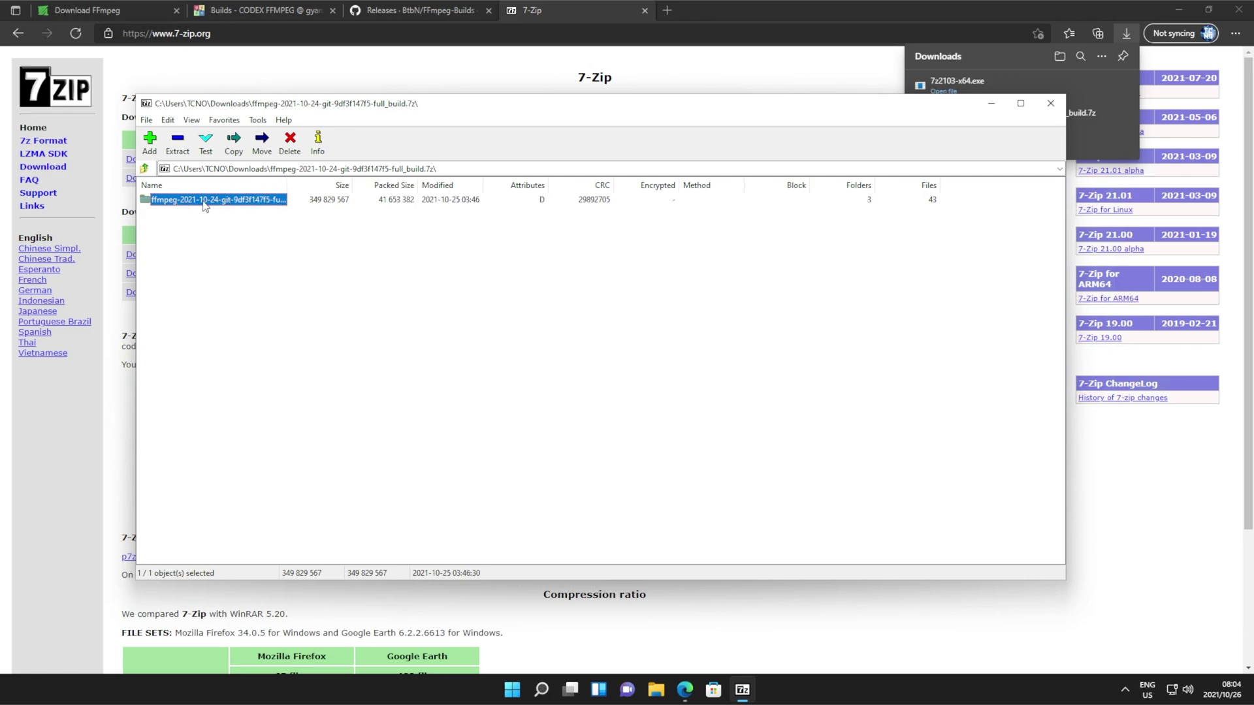
double_click(204, 207)
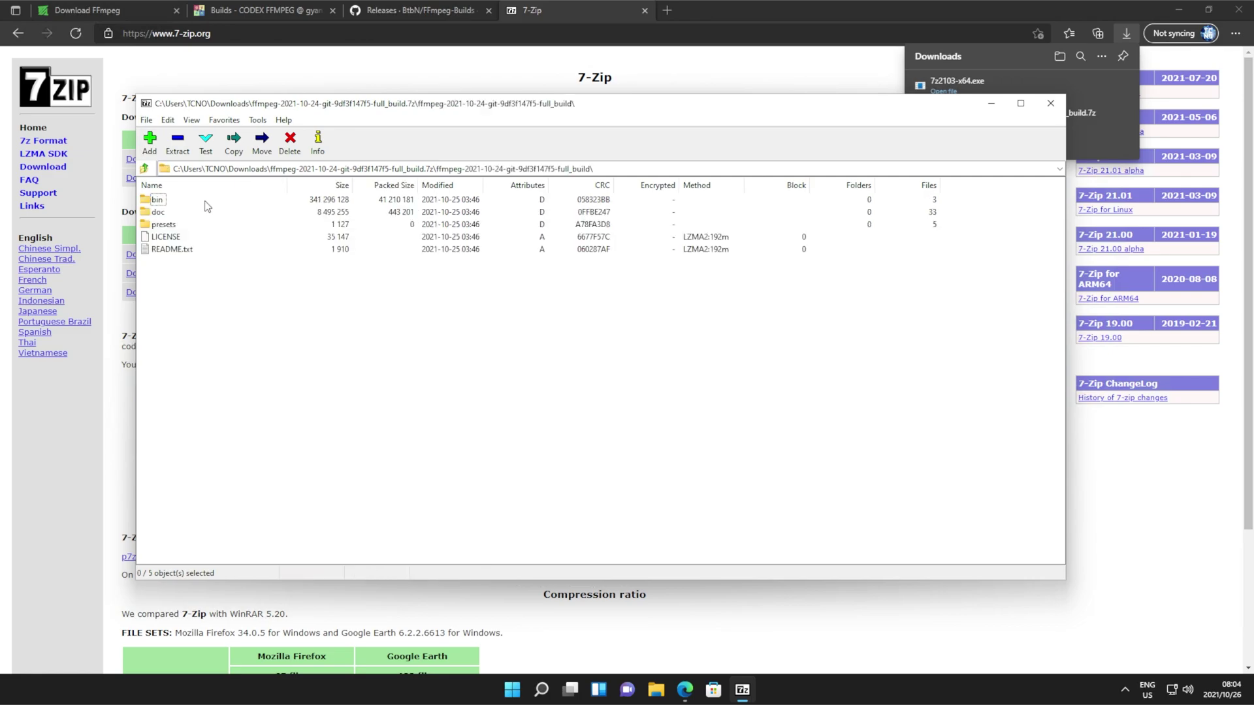
double_click(170, 203)
drag(294, 307, 139, 195)
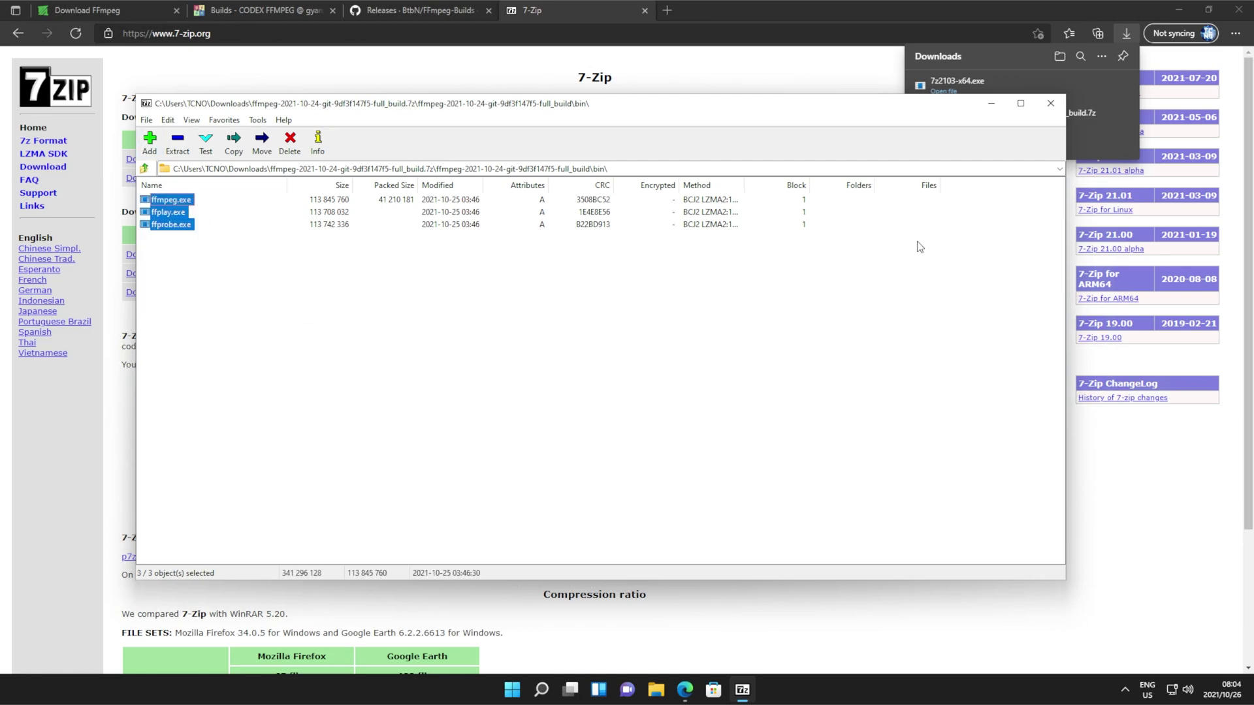
click(991, 109)
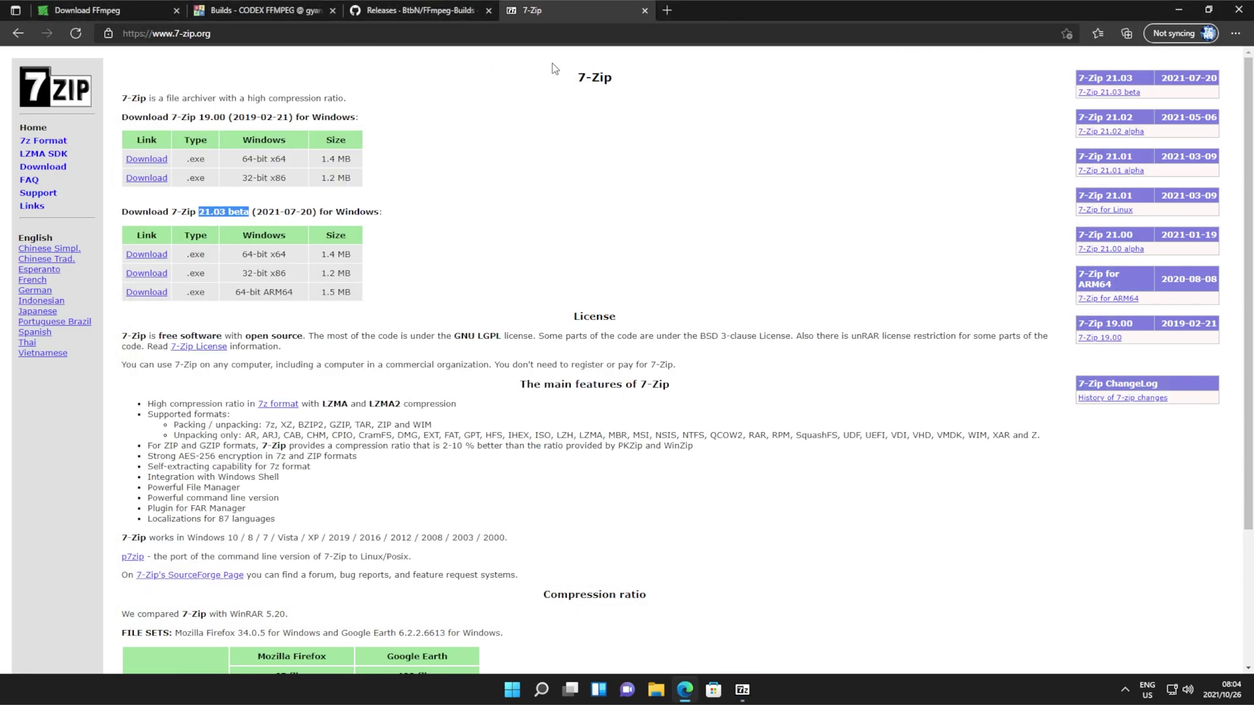
Download ffmpeg-n4.4.1-win64-gpl-4.4.zip from the latest auto-build on the BtbN FFmpeg-Builds releases page.
click(416, 10)
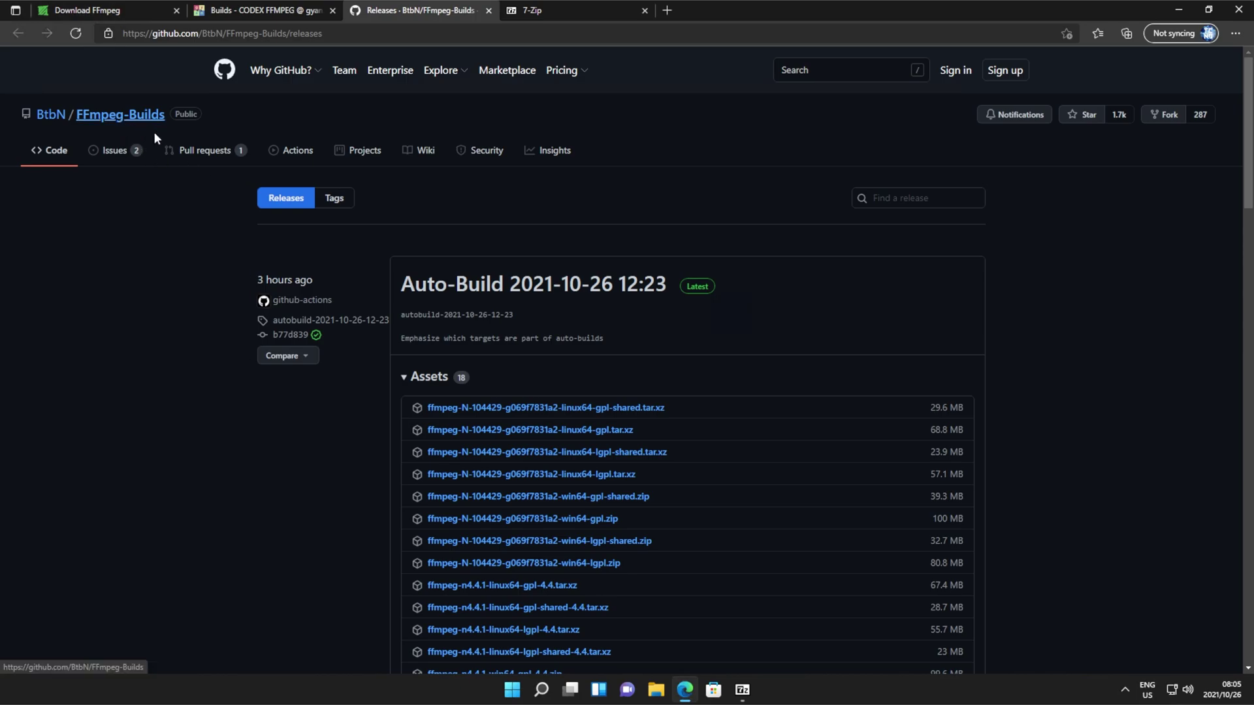
scroll(733, 369, down, 2)
scroll(734, 372, down, 2)
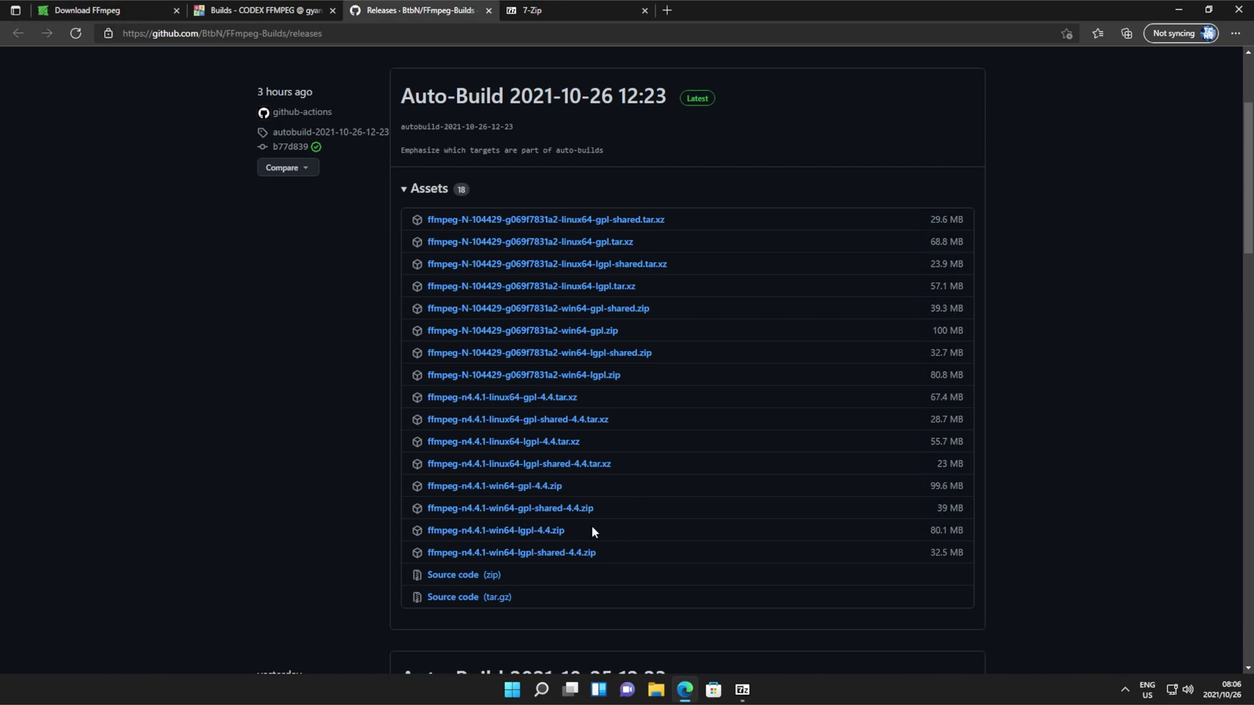
click(551, 491)
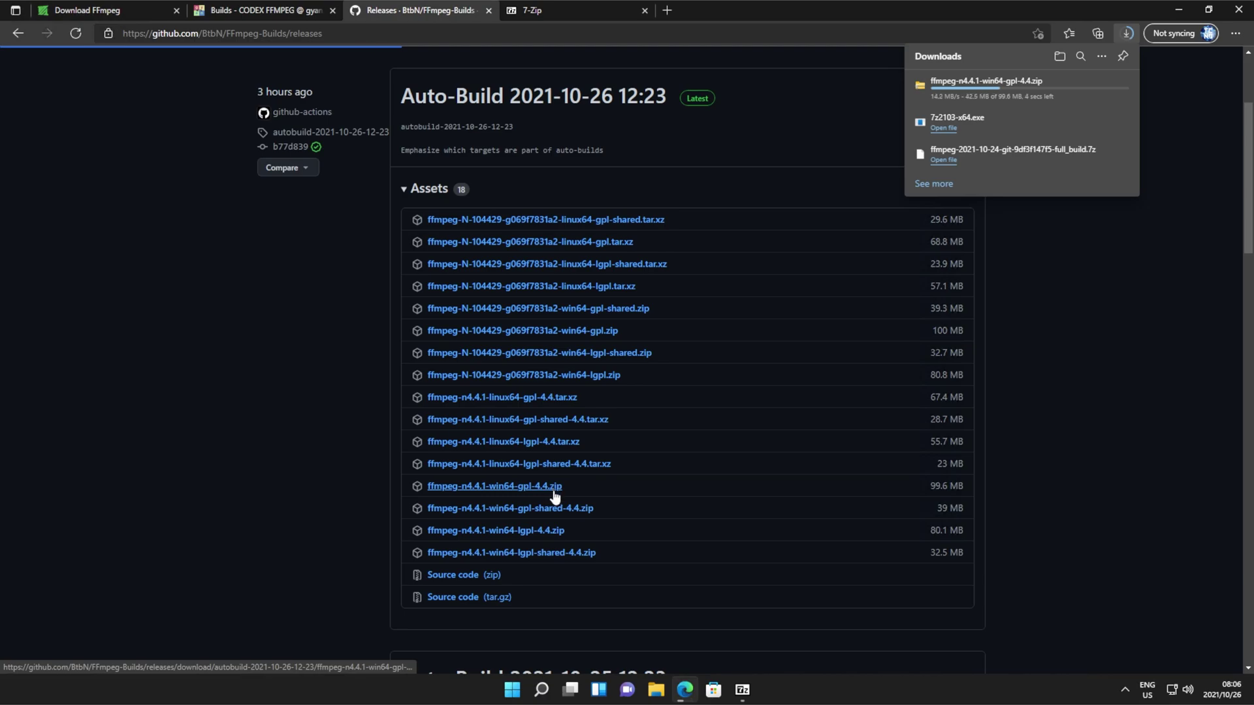
Open the downloaded ffmpeg-n4.4.1-win64-gpl-4.4 archive and inspect the files in its bin folder by selecting them.
click(1052, 90)
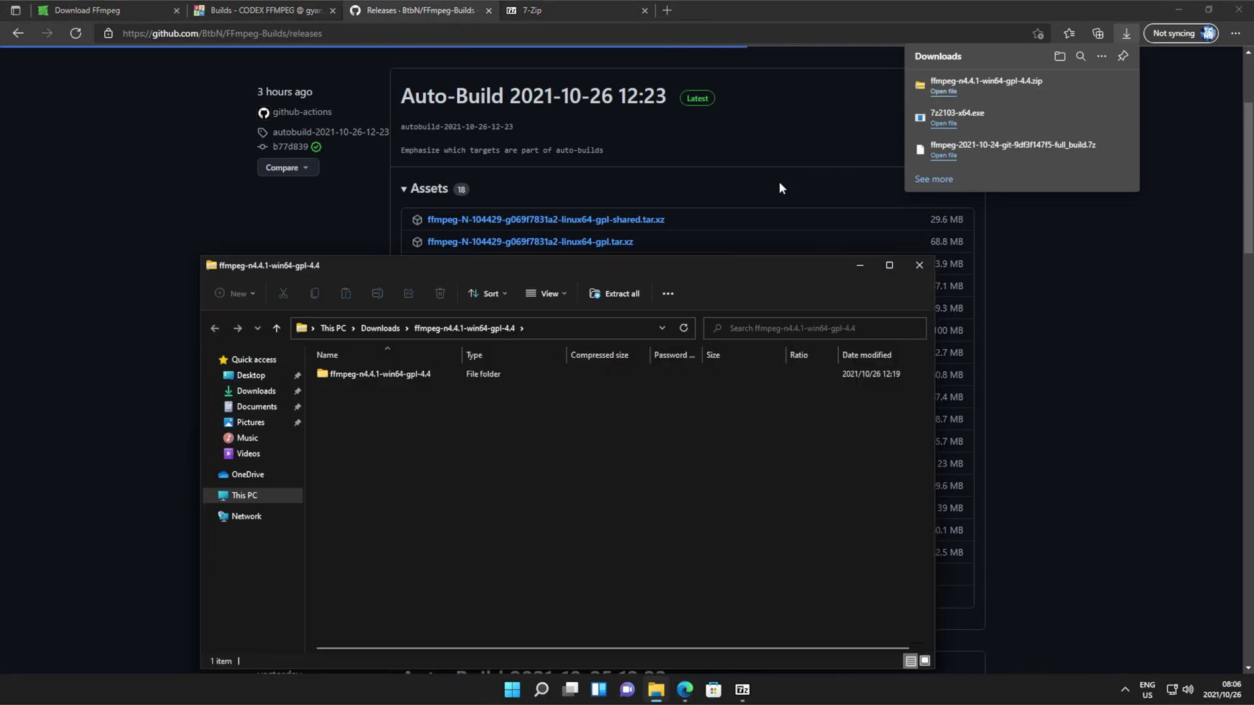
drag(555, 264, 612, 177)
double_click(533, 284)
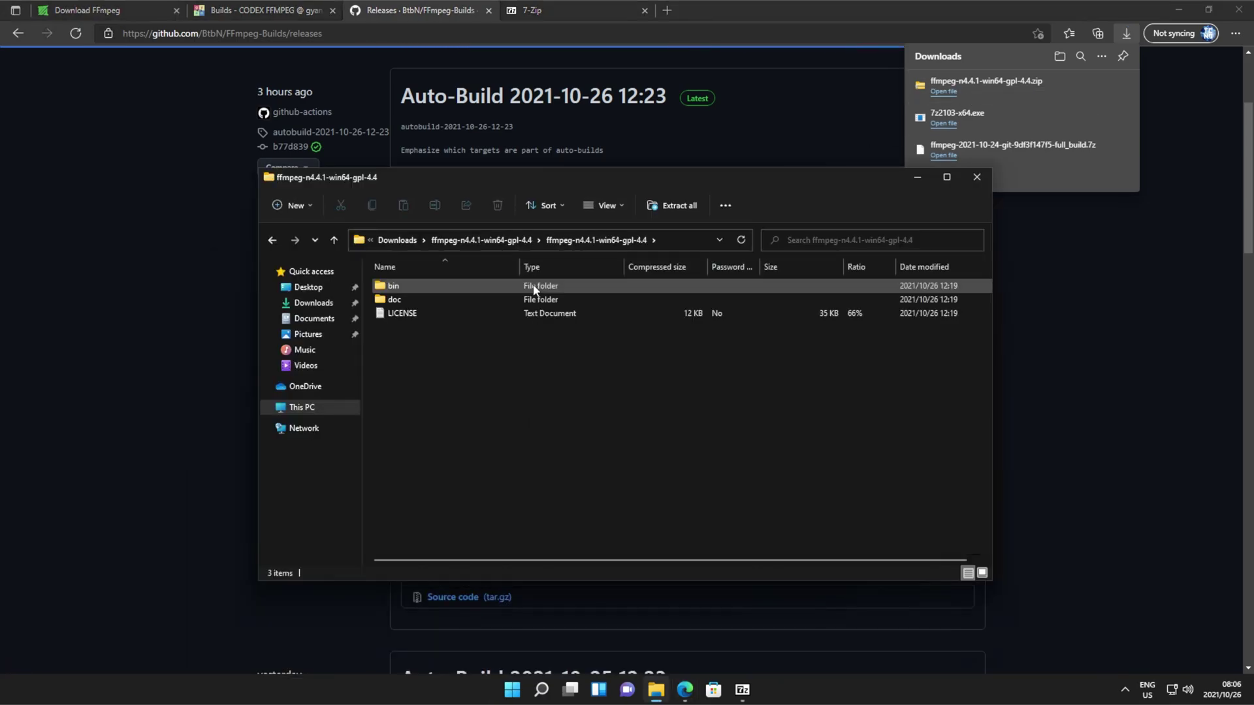
double_click(485, 285)
drag(527, 392, 454, 274)
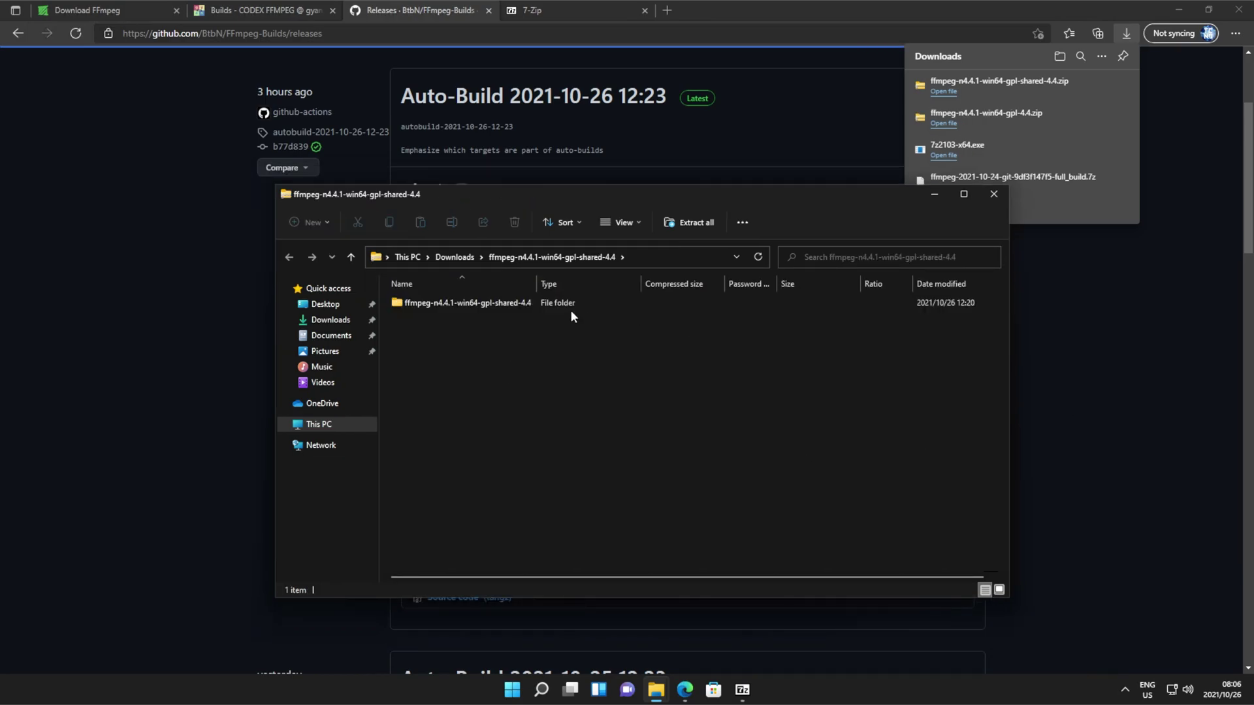
Open the bin folder of the ffmpeg-n4.4.1-win64-gpl-shared-4.4 archive and examine its DLL and application files.
double_click(563, 304)
double_click(563, 305)
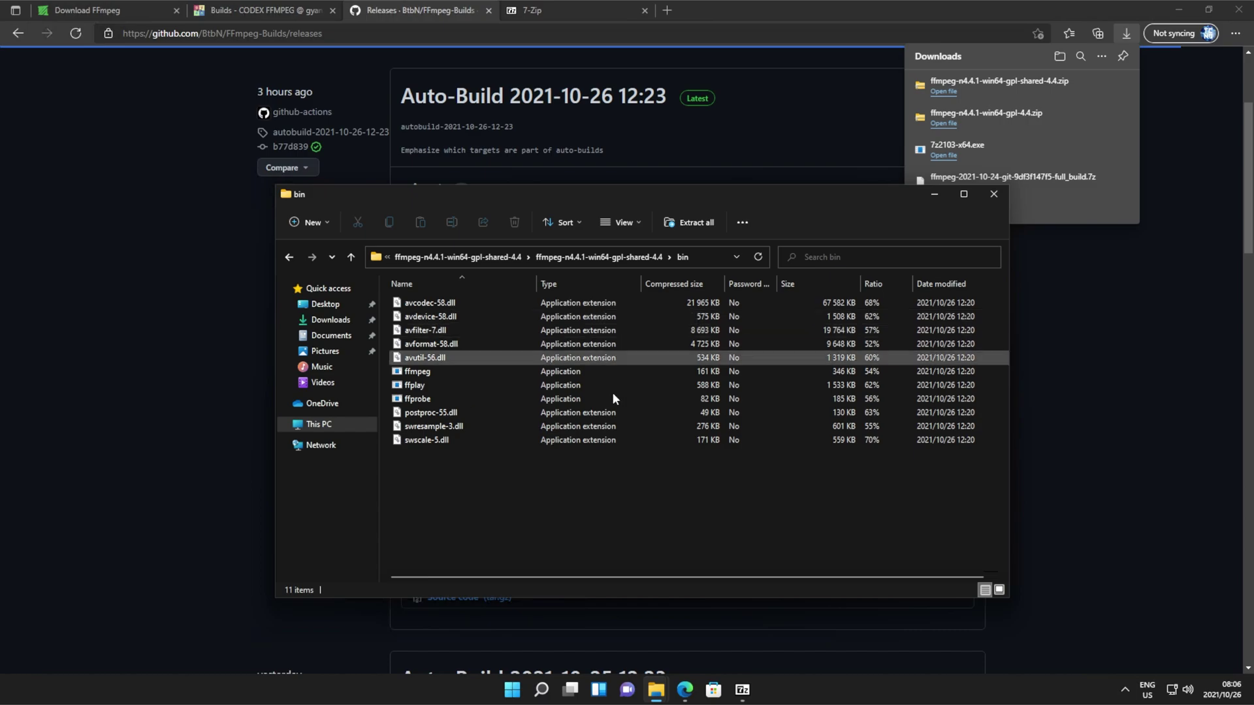
drag(606, 525, 549, 288)
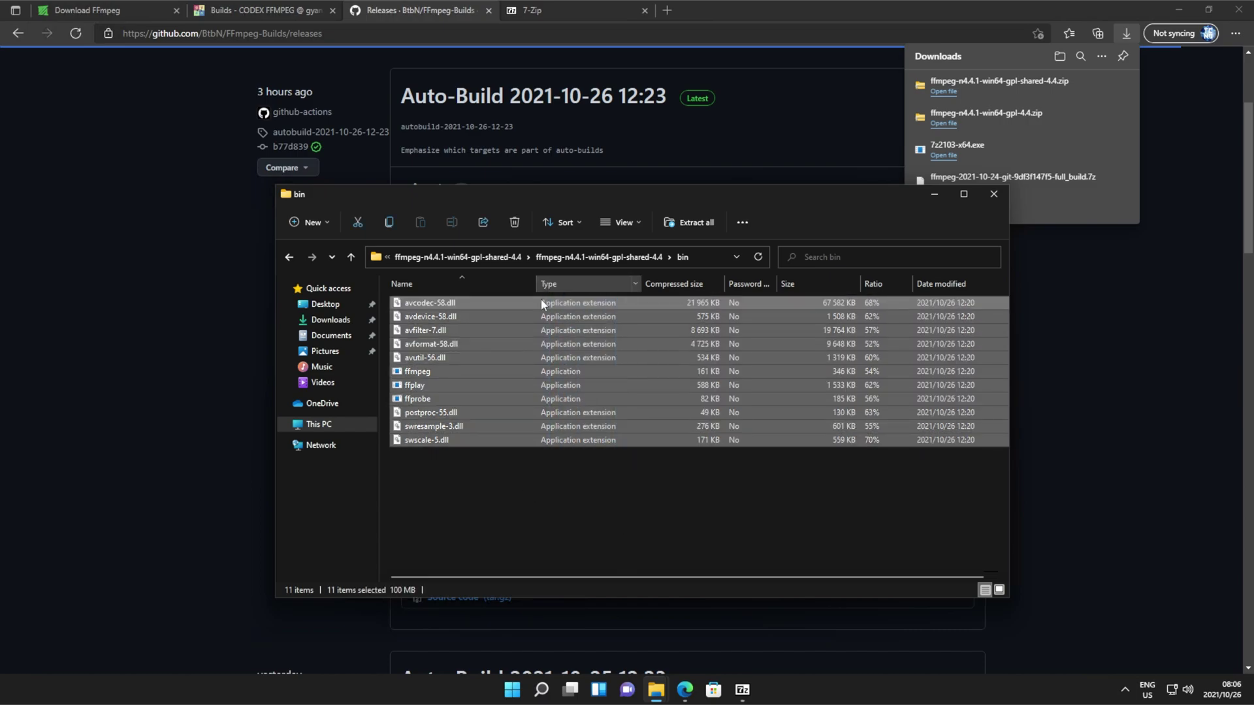
click(471, 359)
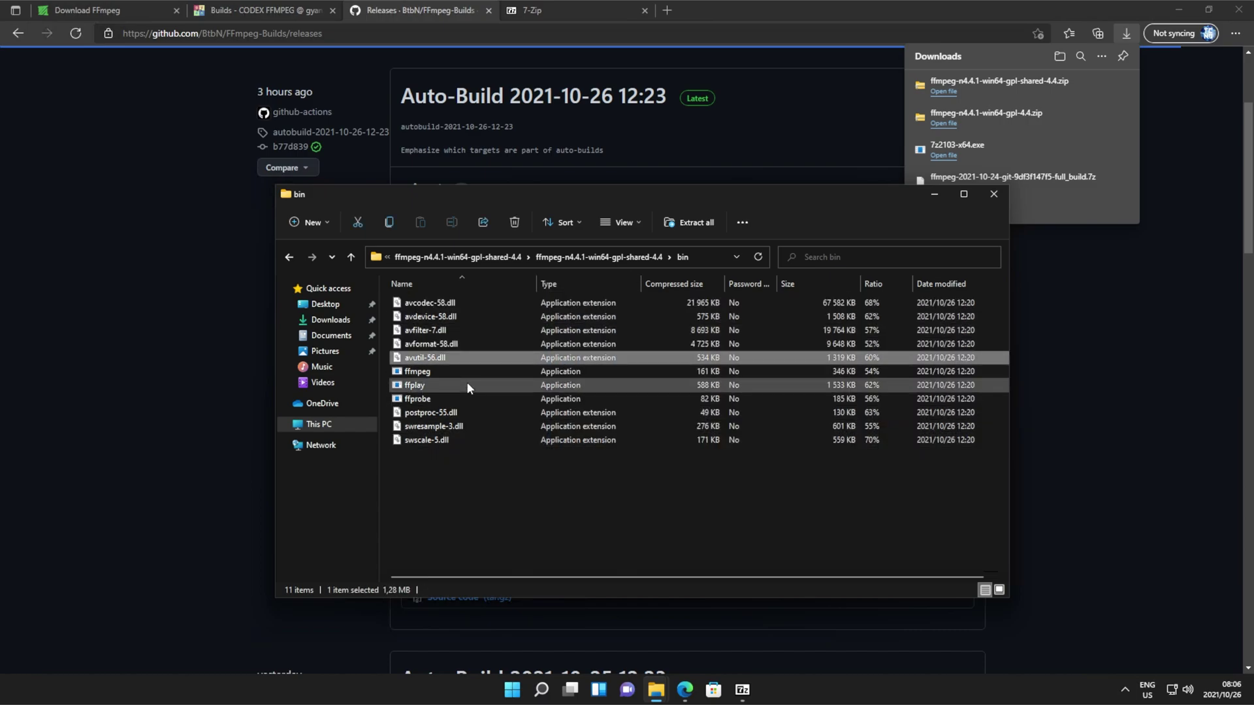
Compare the total file sizes in the bin folders of the shared, static and full builds by selecting all files in each.
drag(611, 511, 571, 273)
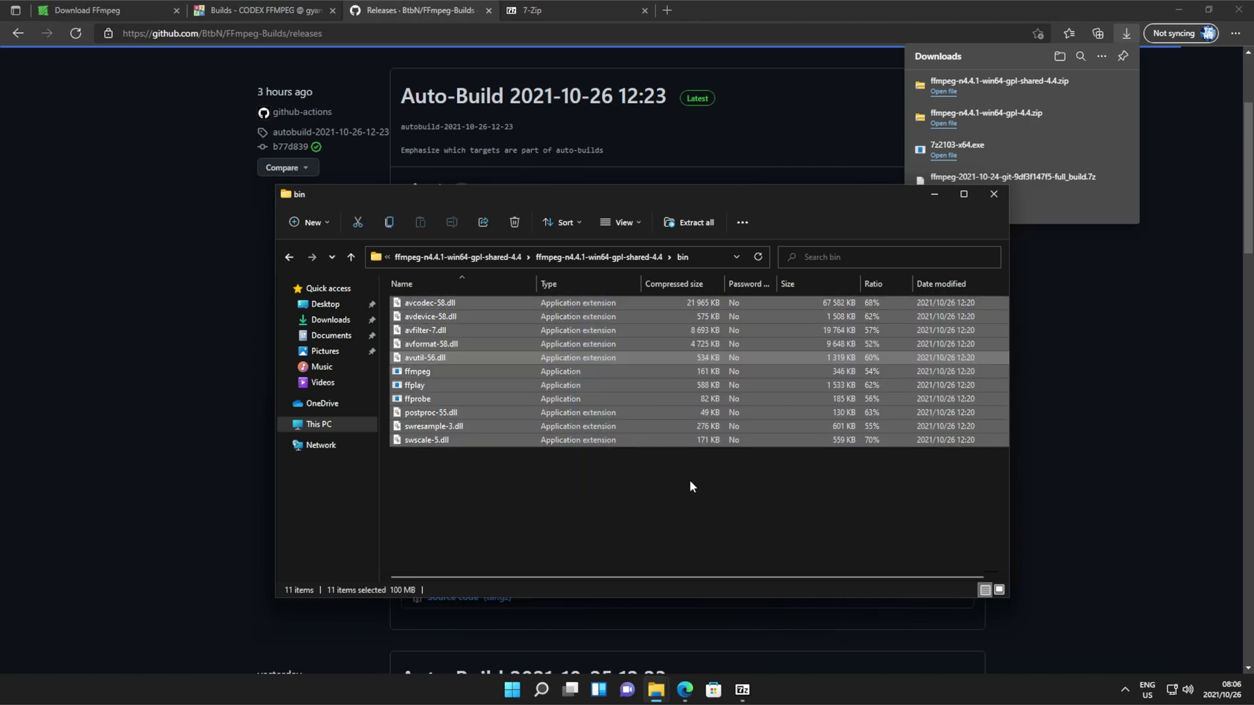
click(690, 480)
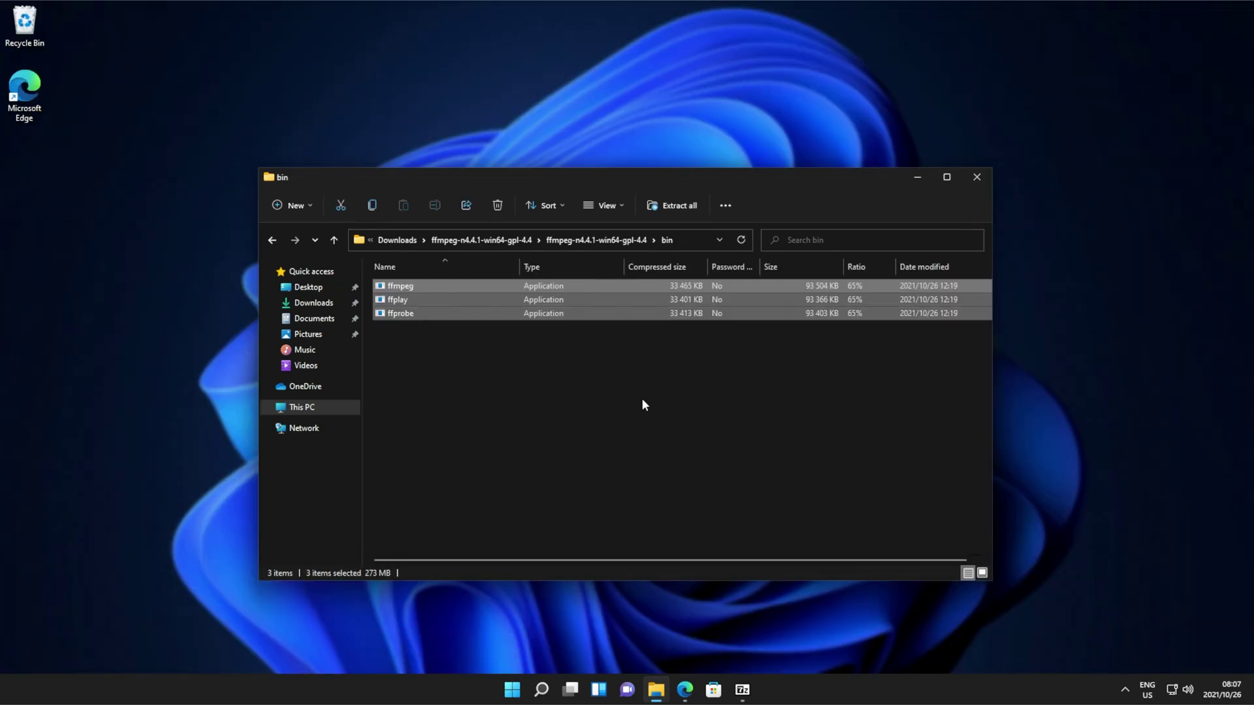
drag(618, 407, 524, 275)
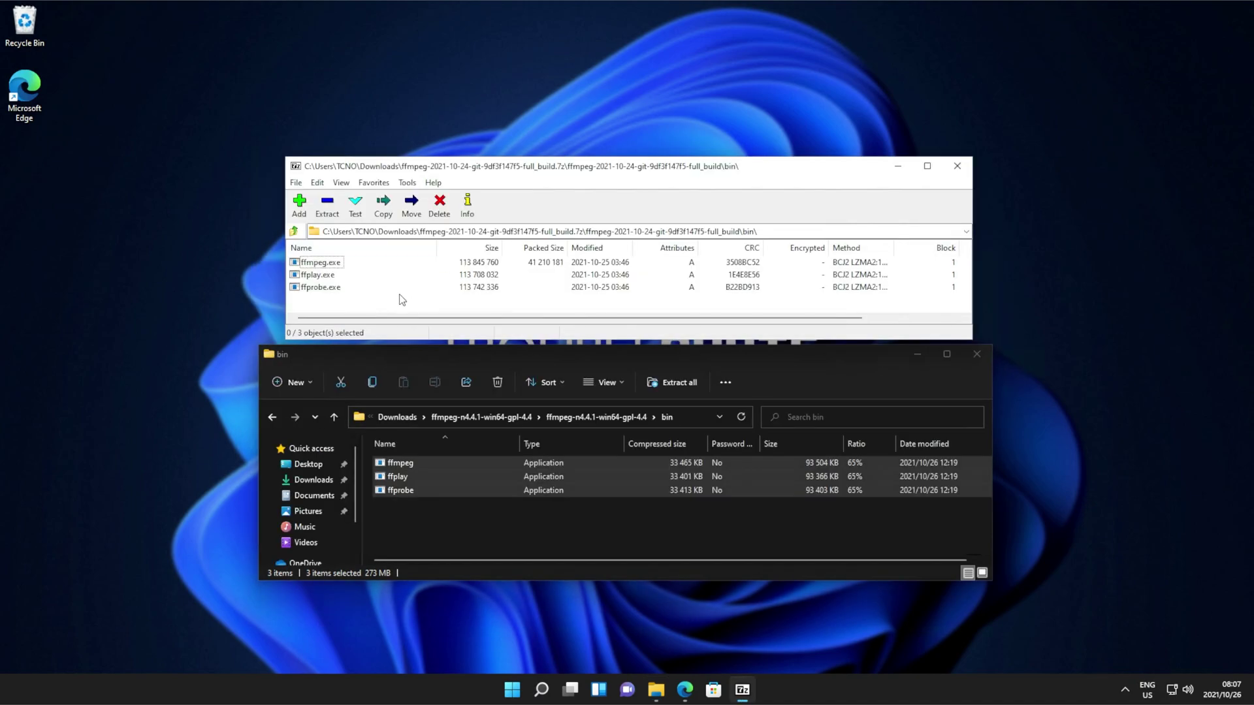
key(ctrl+a)
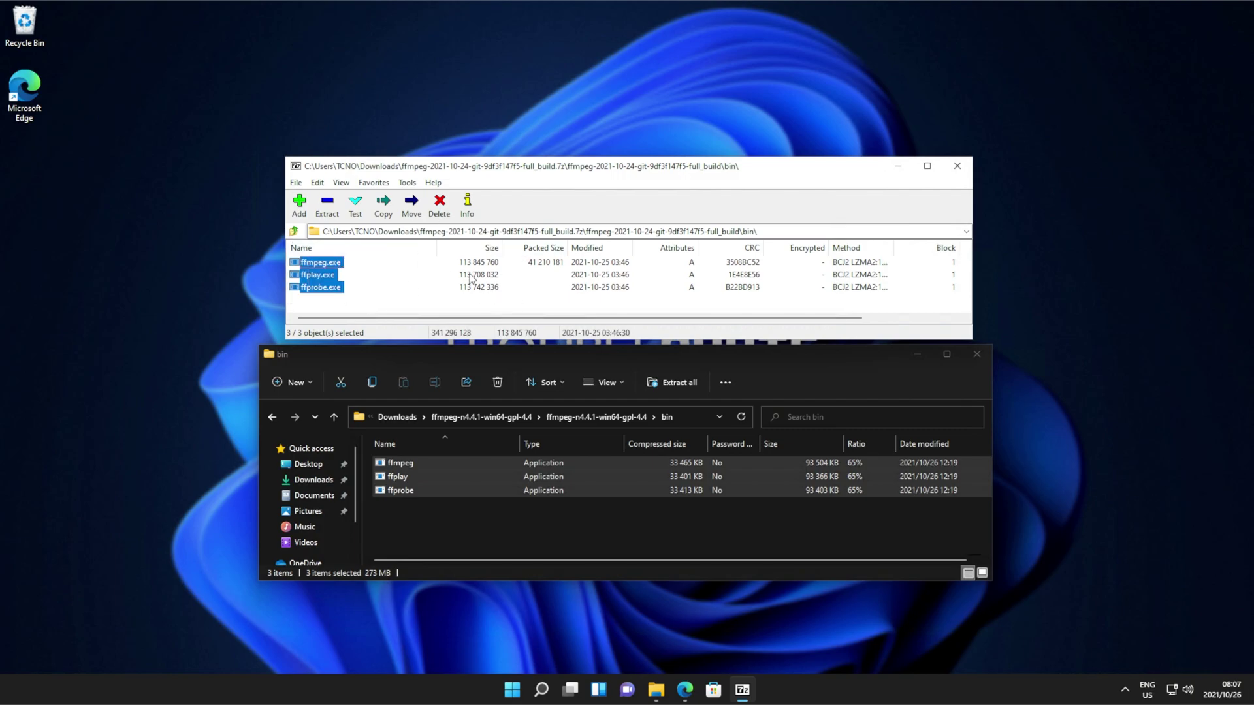
click(982, 353)
drag(766, 172, 750, 216)
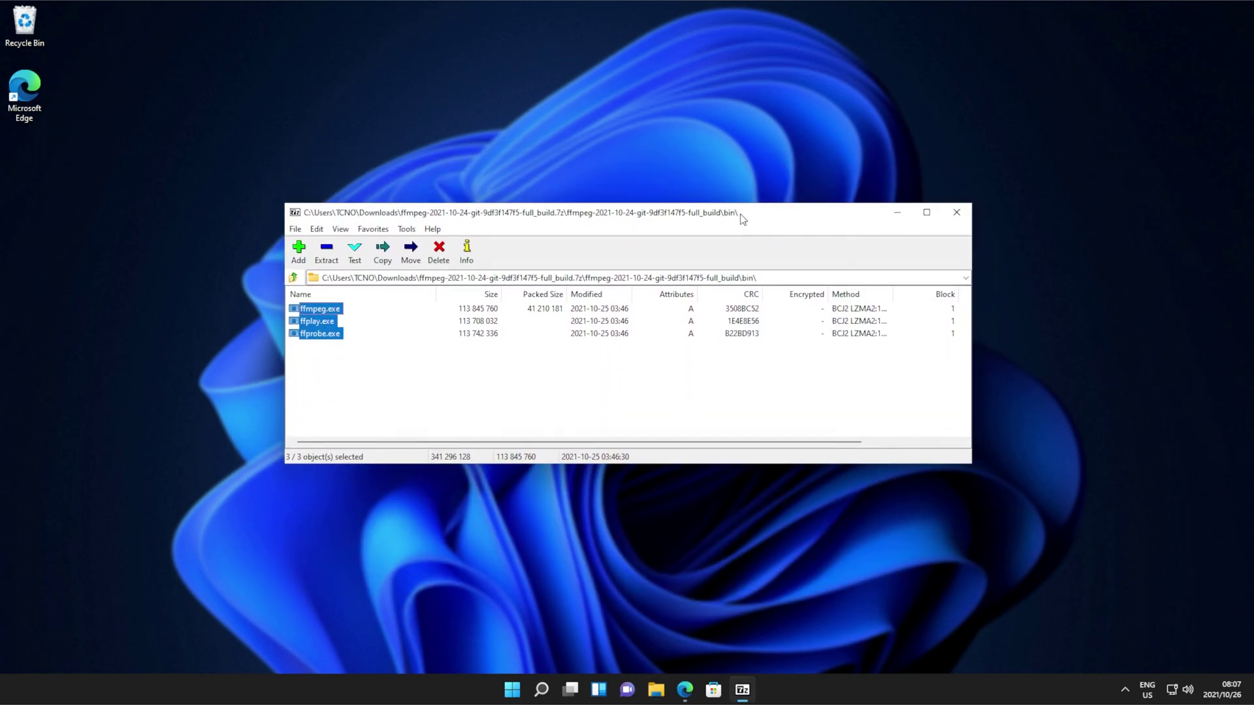
Create a folder named PATH_Programs in the root of Local Disk (C:) in a new File Explorer window.
click(657, 690)
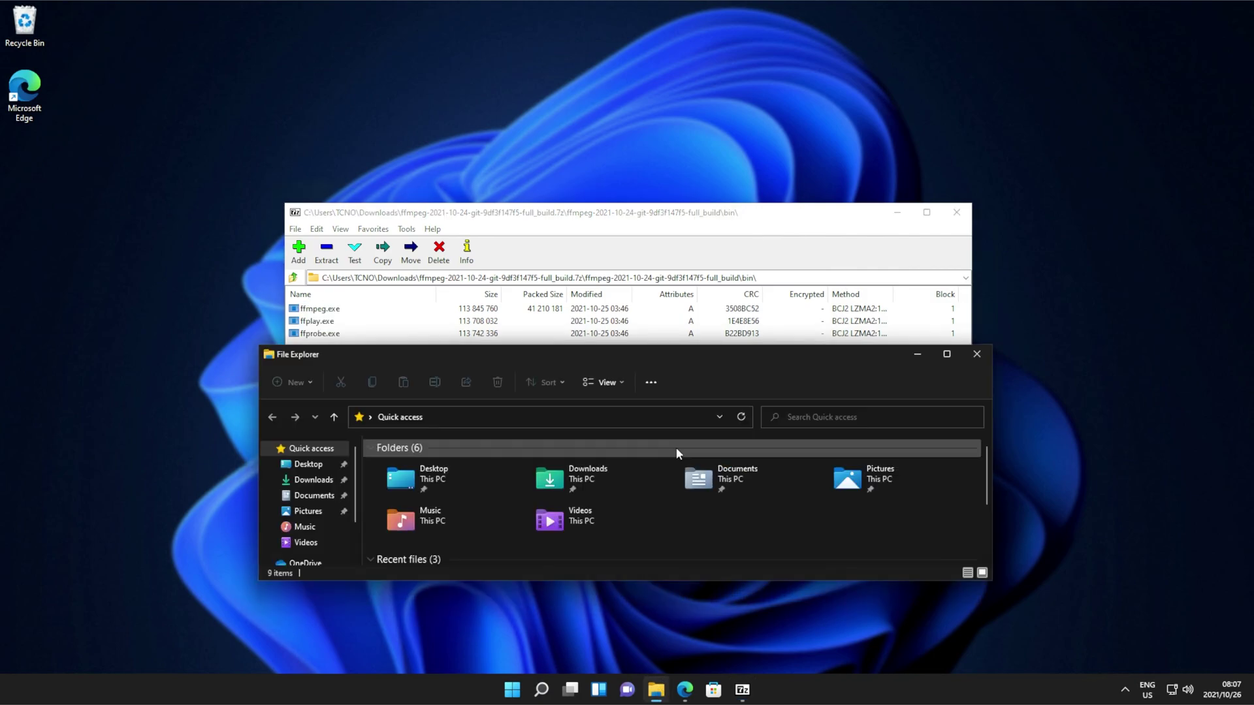
drag(658, 344, 656, 99)
click(309, 339)
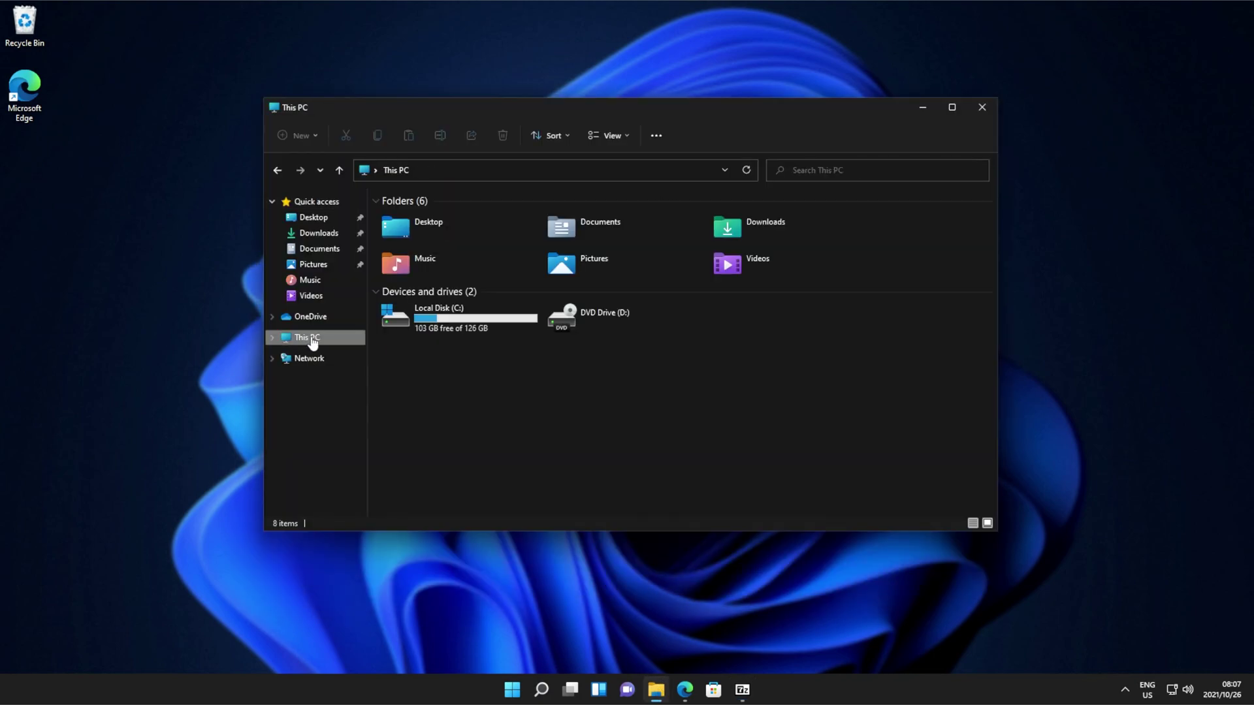
double_click(439, 332)
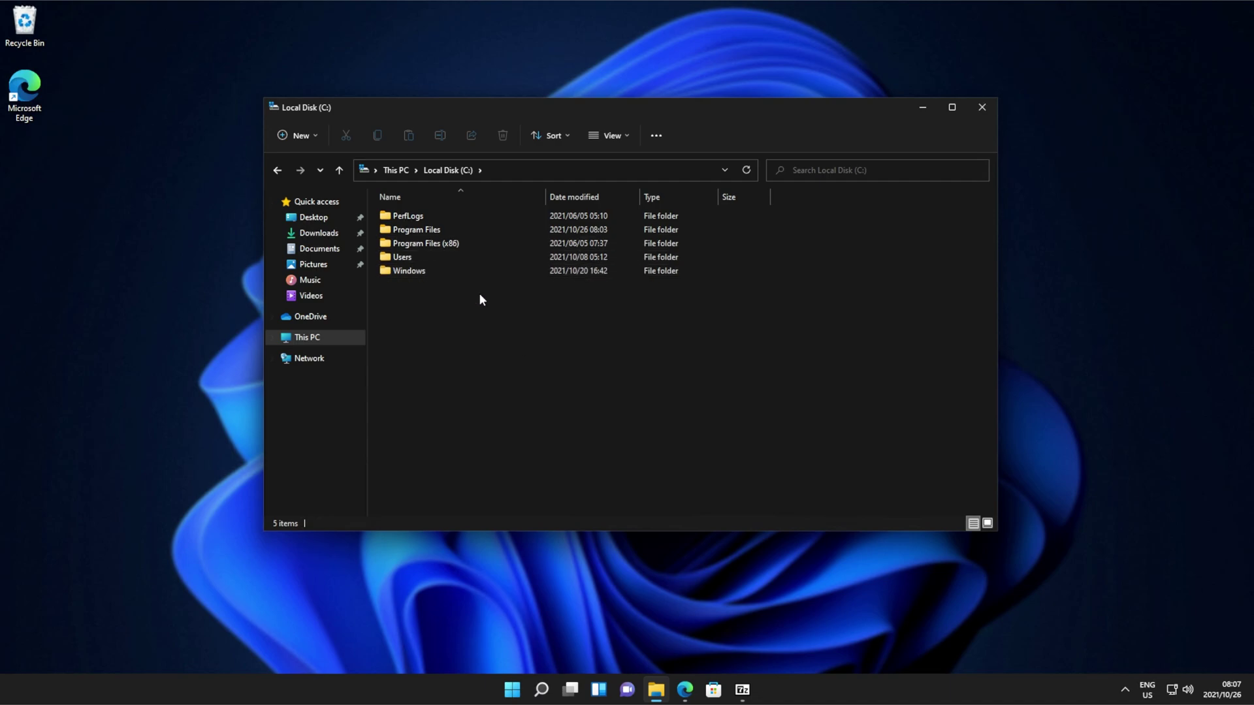
key(ctrl+shift+n)
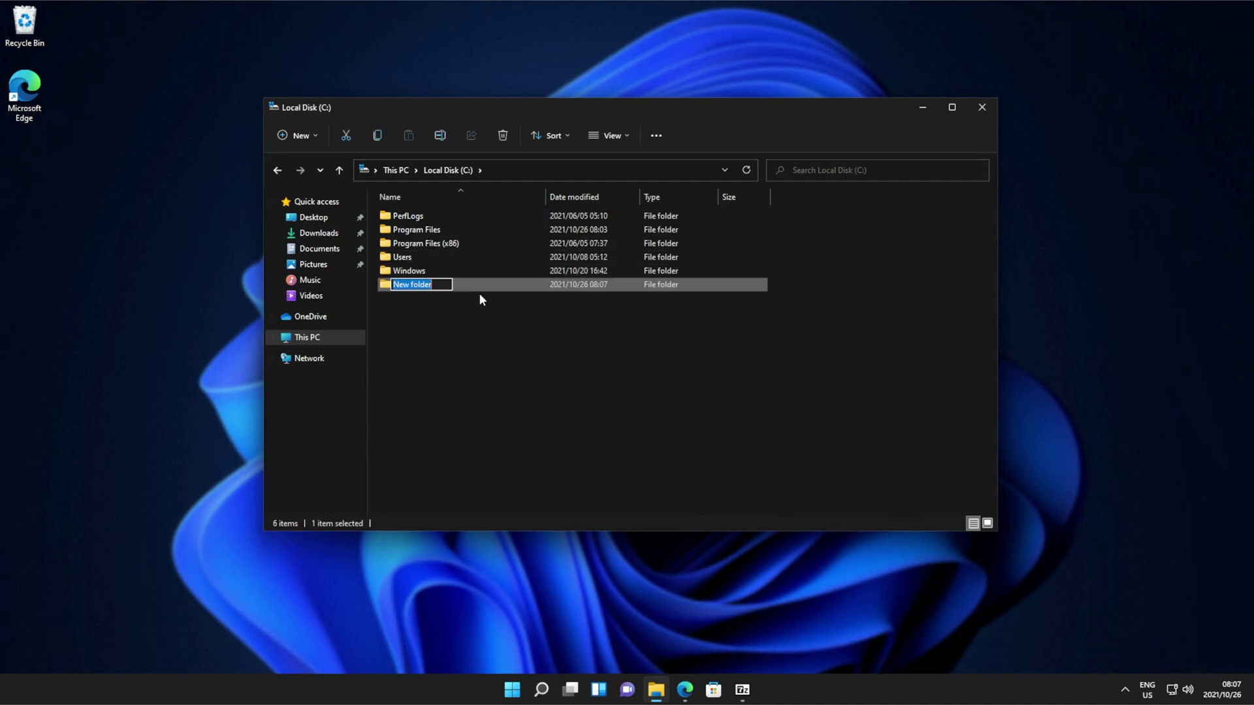
text(PATH_Pr)
text(ograms)
key(Return)
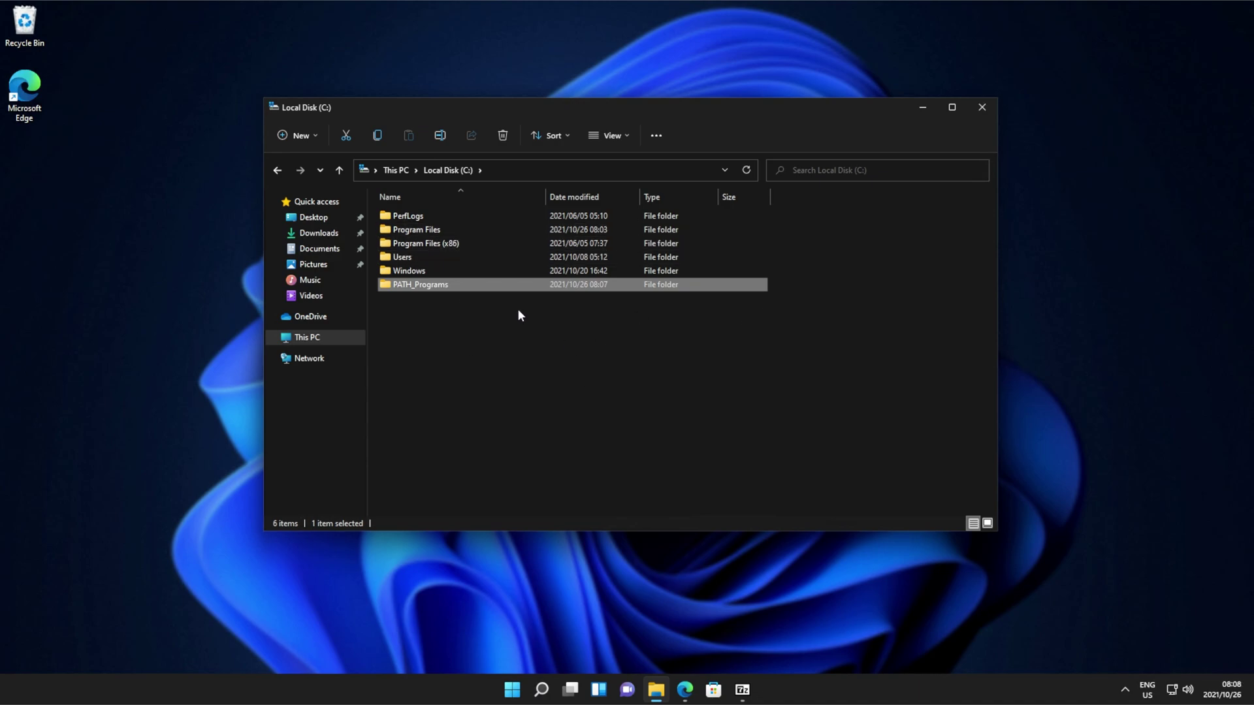
Extract ffmpeg.exe, ffplay.exe and ffprobe.exe from the full_build archive's bin folder into C:\PATH_Programs.
double_click(455, 289)
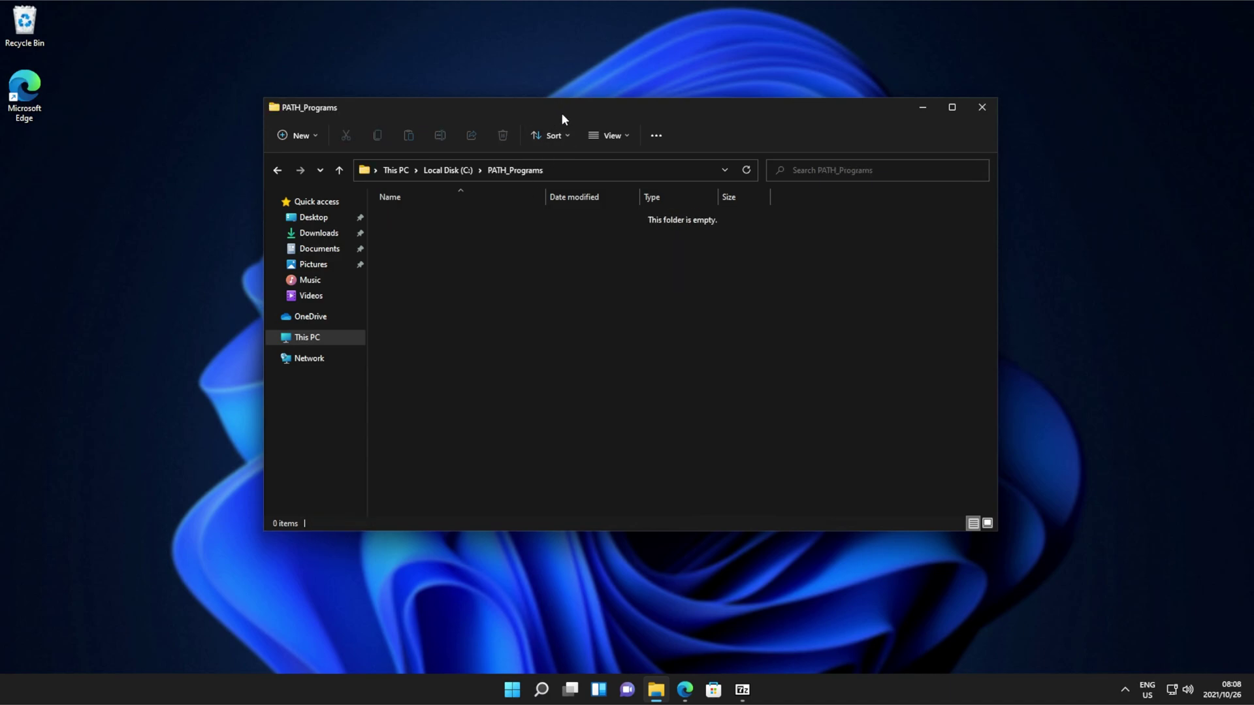
drag(546, 112, 769, 117)
click(338, 396)
drag(338, 396, 1001, 316)
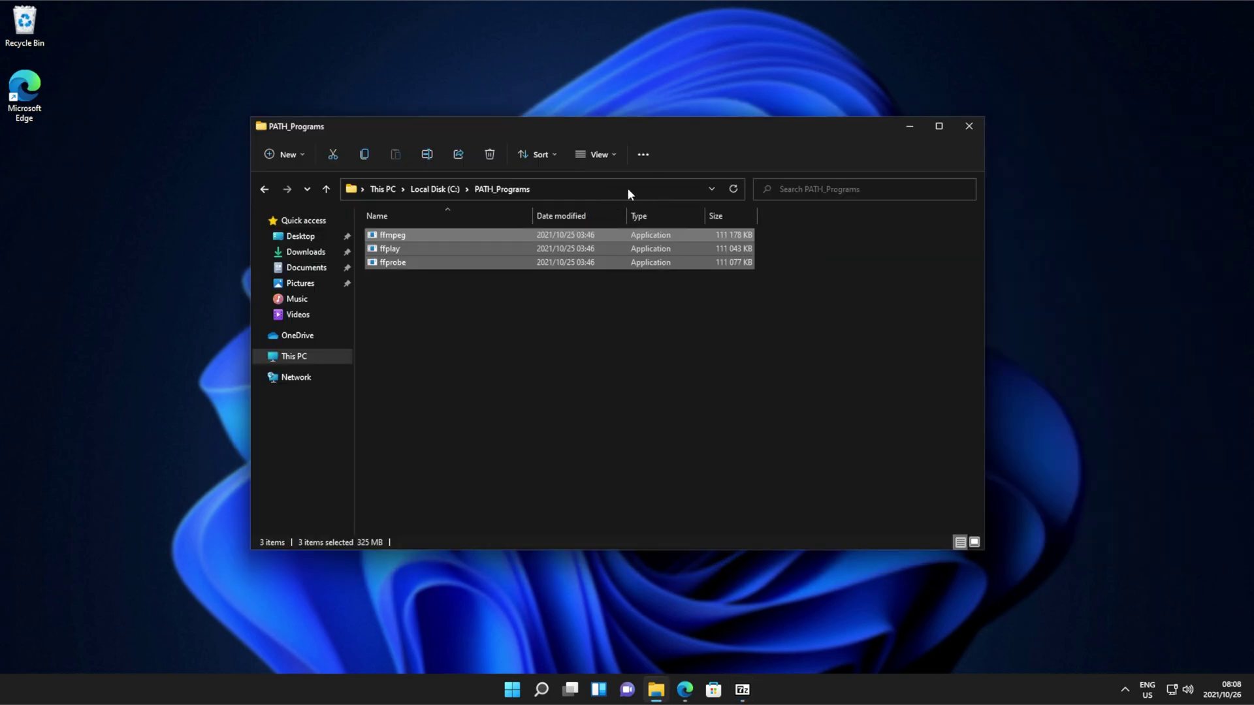
Copy the full path of the PATH_Programs folder to the clipboard.
click(629, 189)
key(ctrl+c)
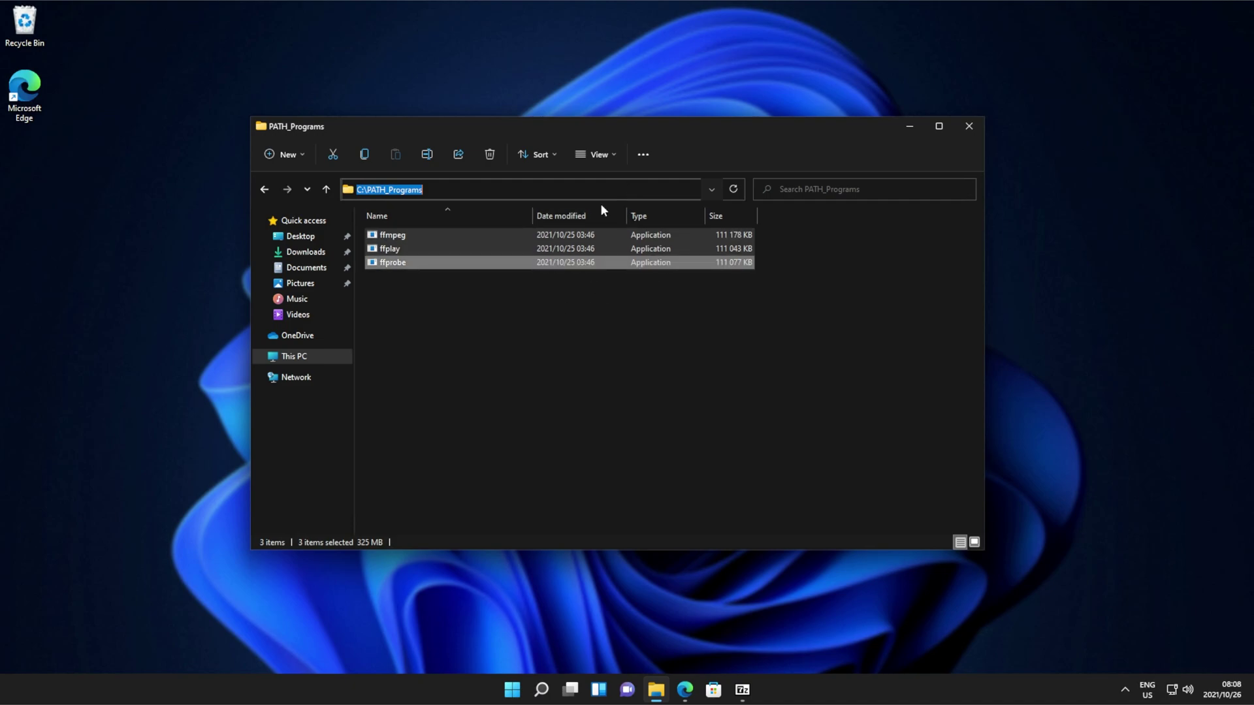
click(729, 344)
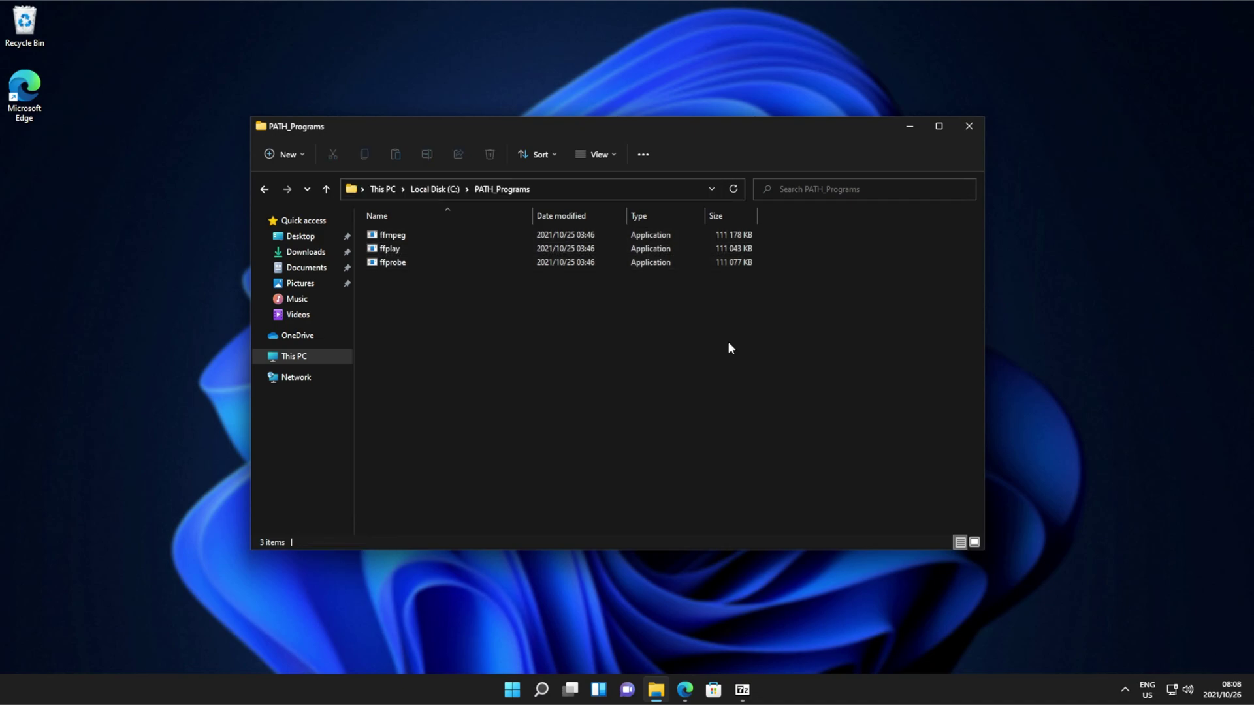
Search Windows for "path" and open the Environment Variables dialog from the system environment variables settings.
key(super)
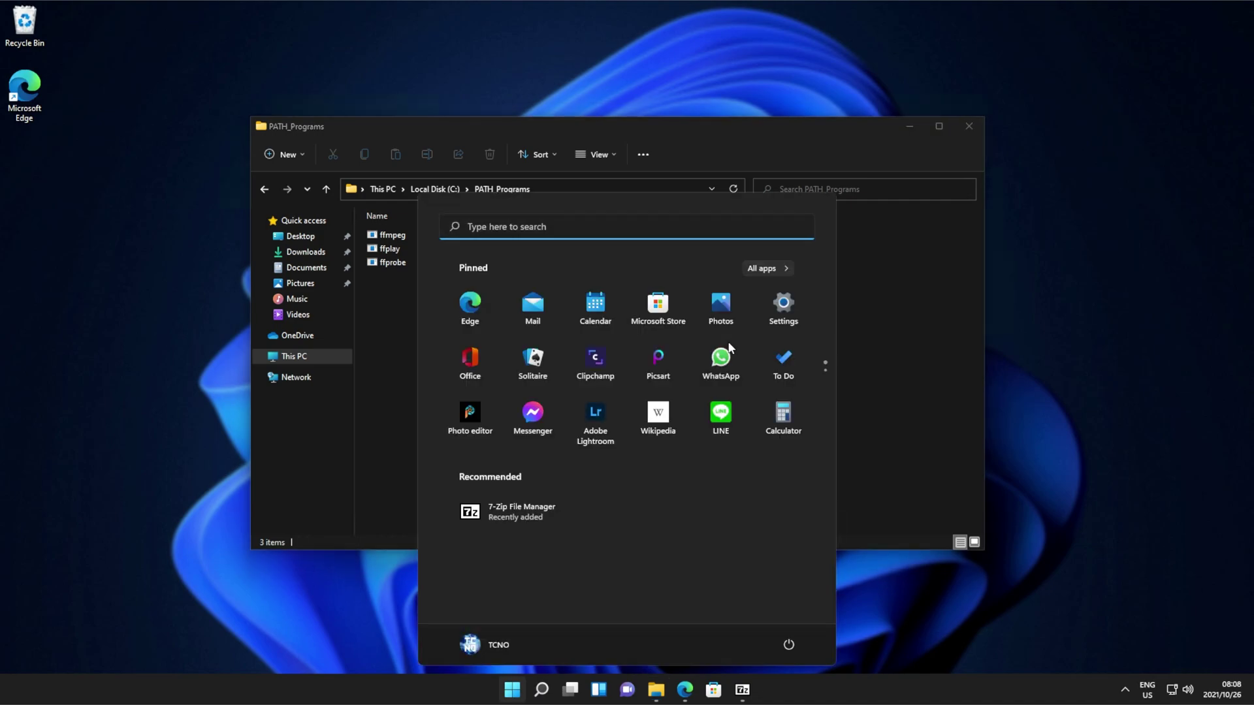
text(path)
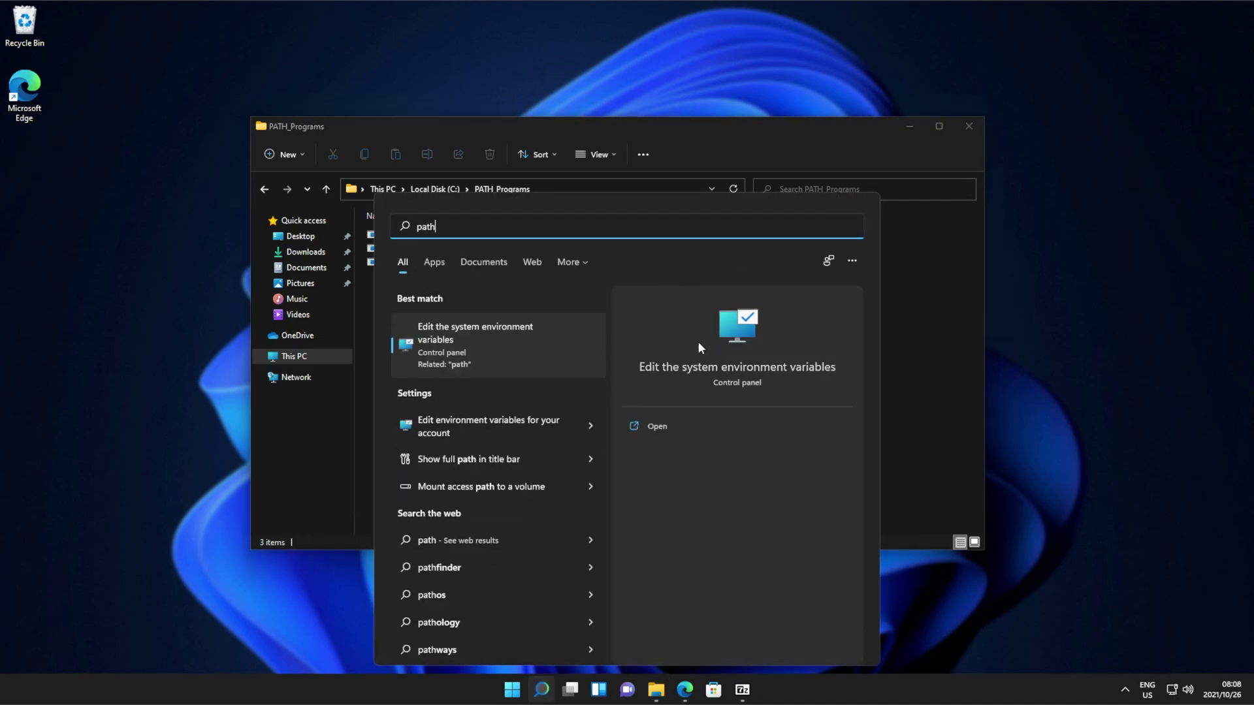
click(507, 359)
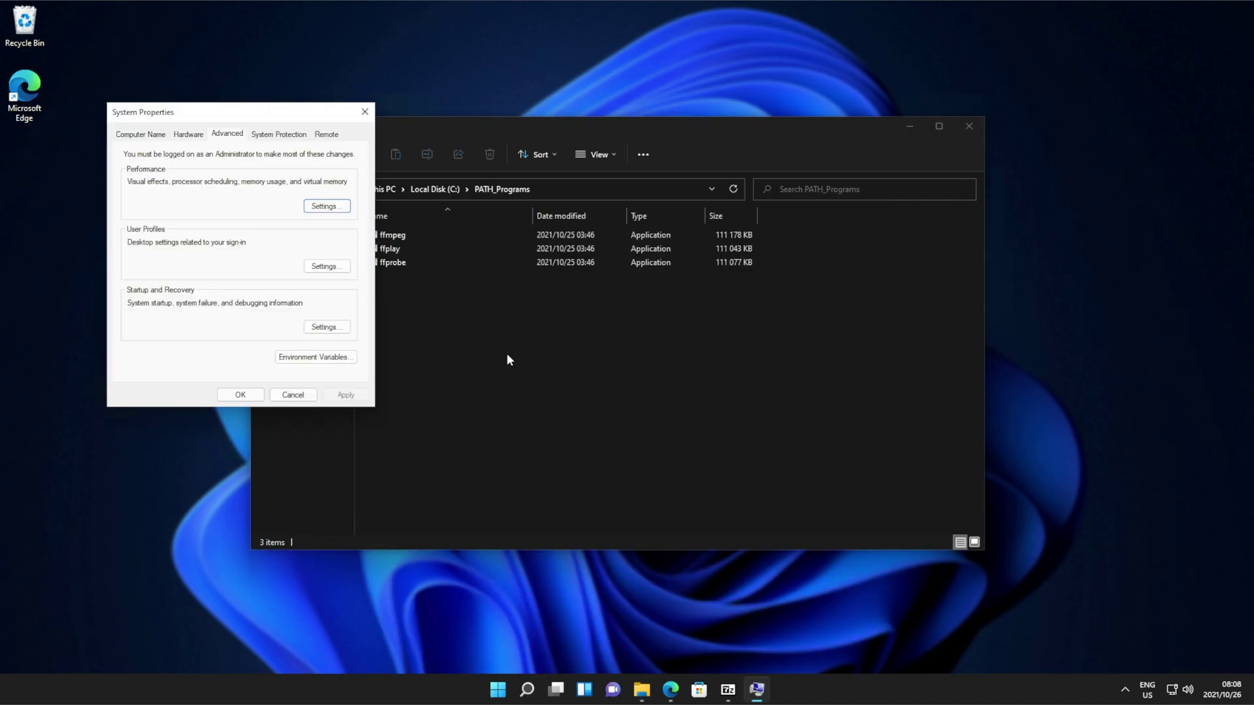
click(700, 446)
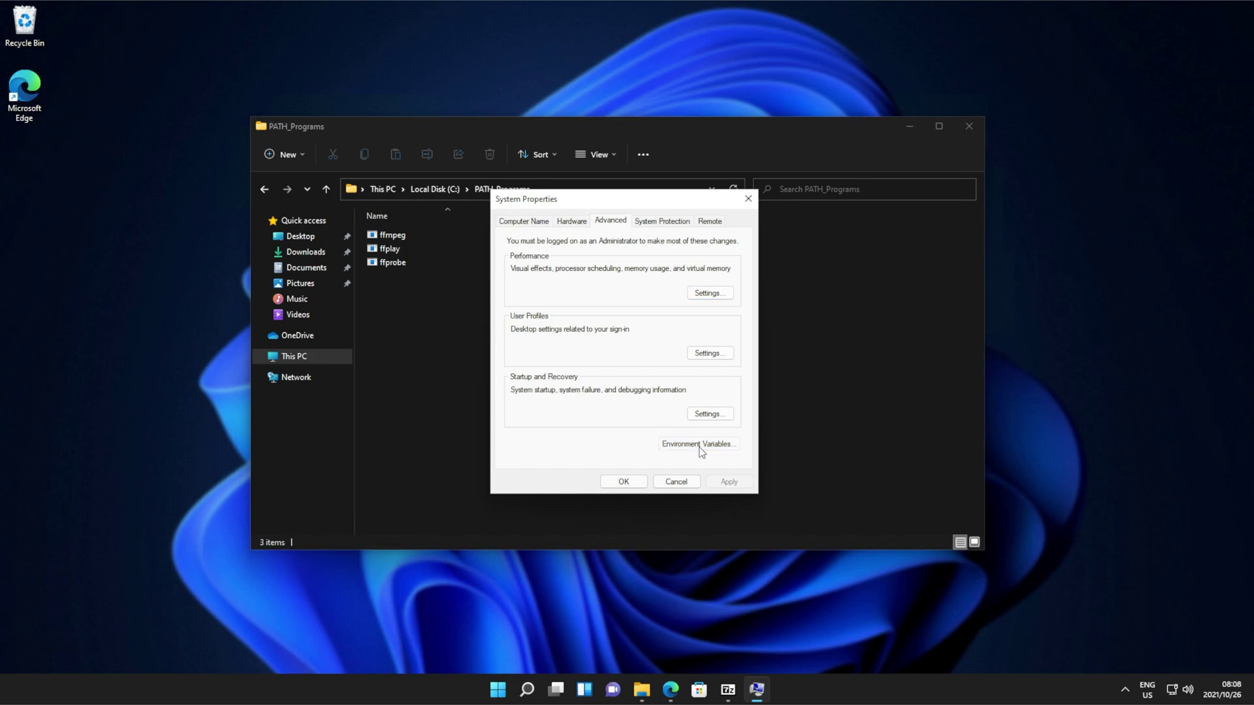
Add C:\PATH_Programs as a new entry in the user Path variable and accept all the open dialogs.
click(537, 245)
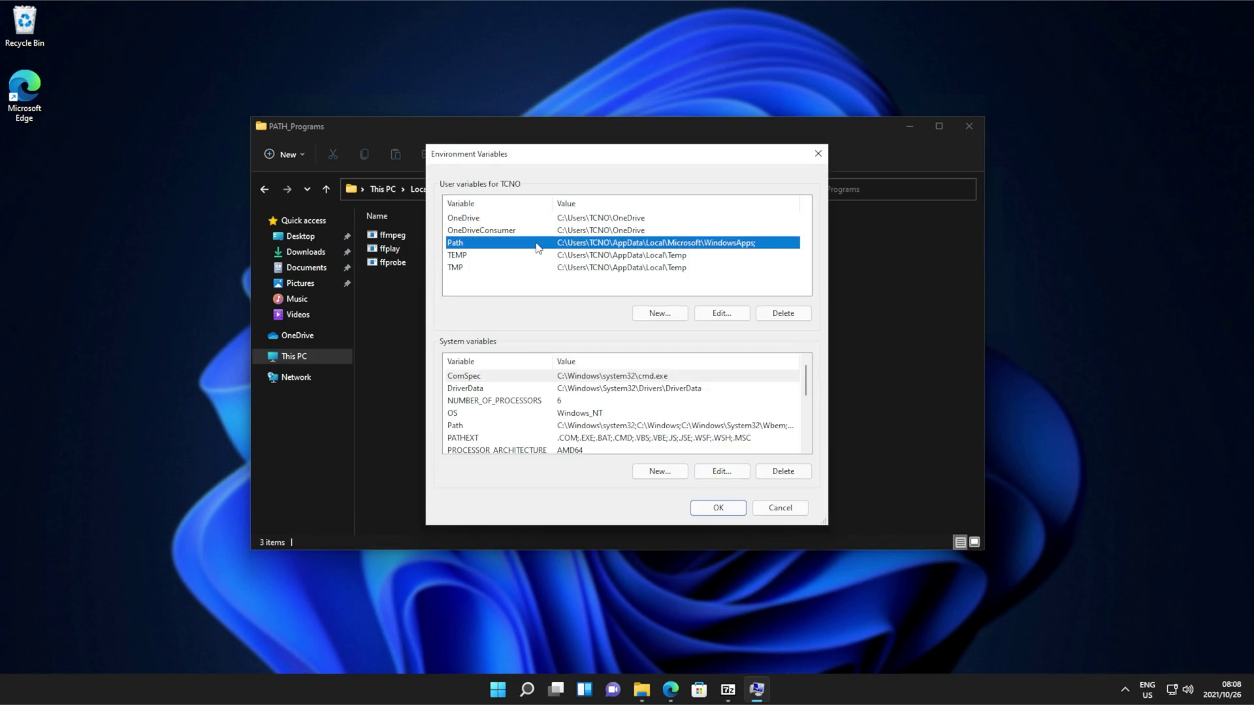
click(720, 317)
click(751, 212)
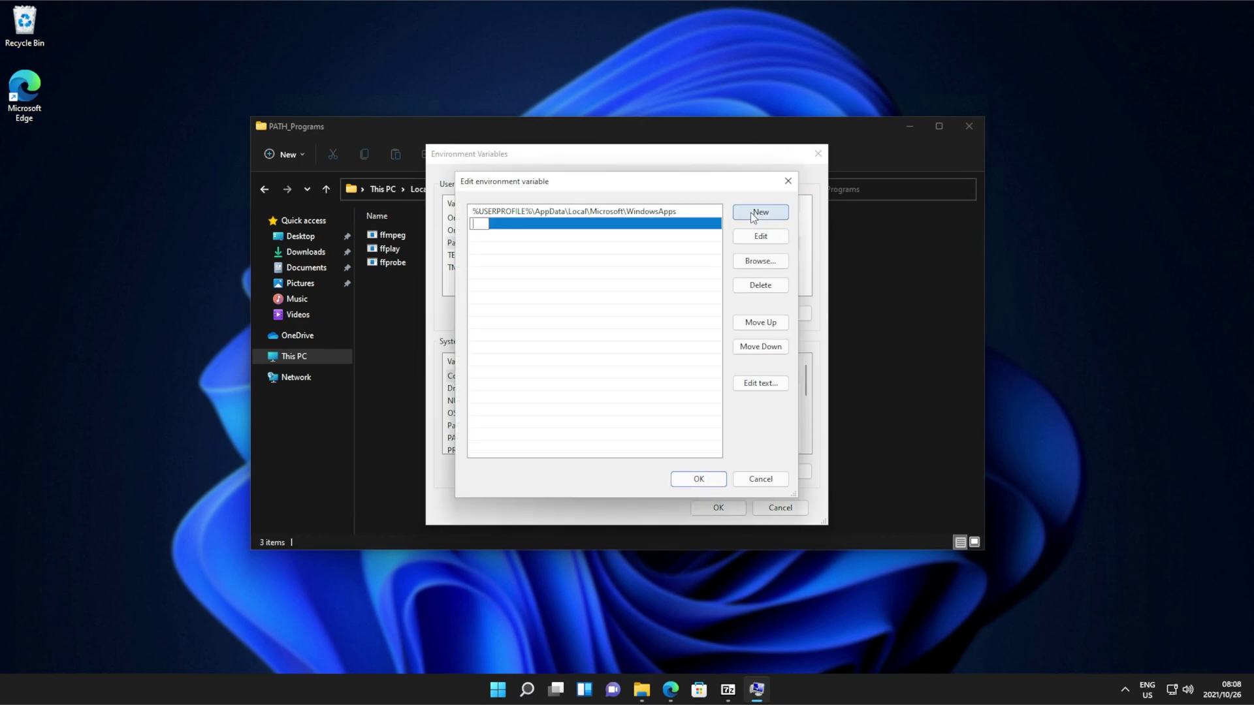
key(ctrl+v)
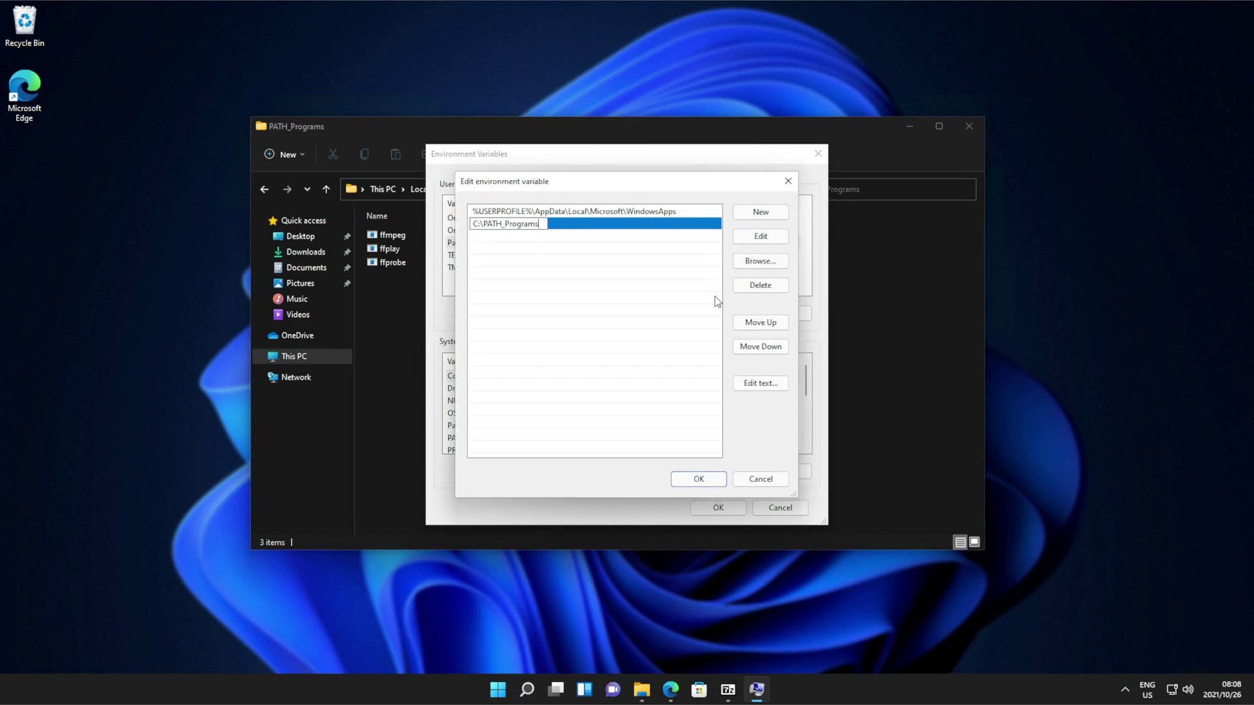
click(698, 479)
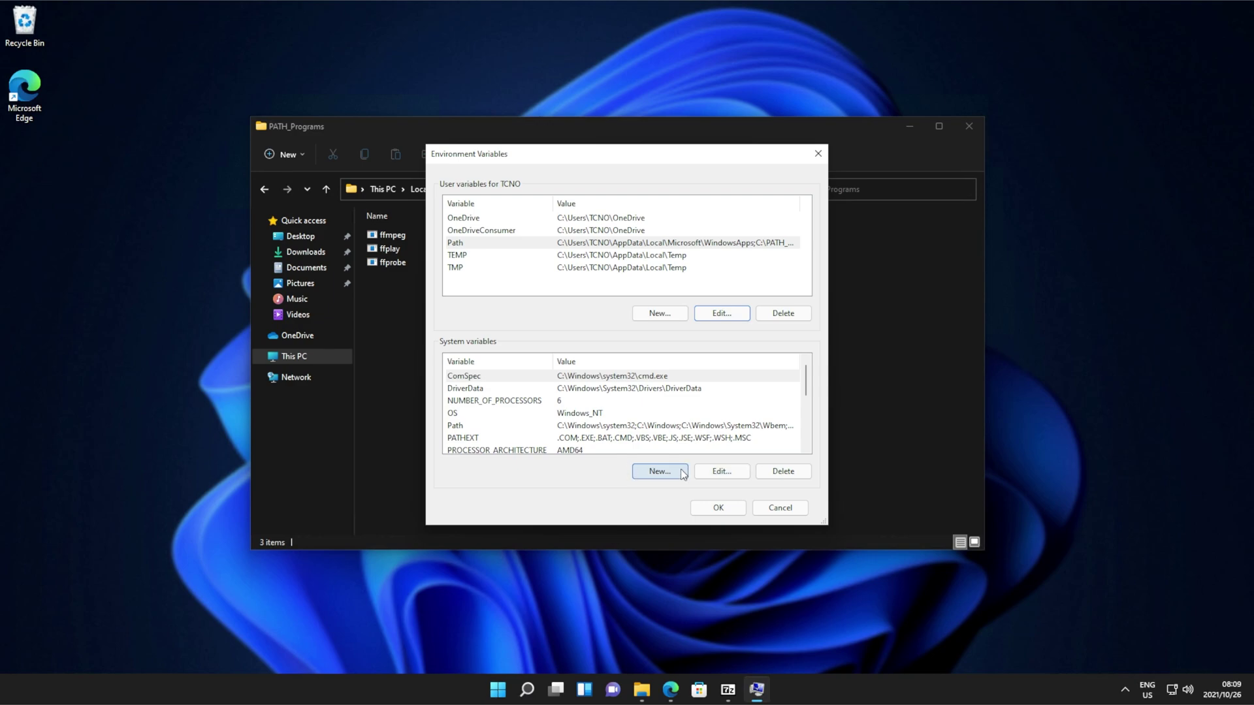
click(494, 426)
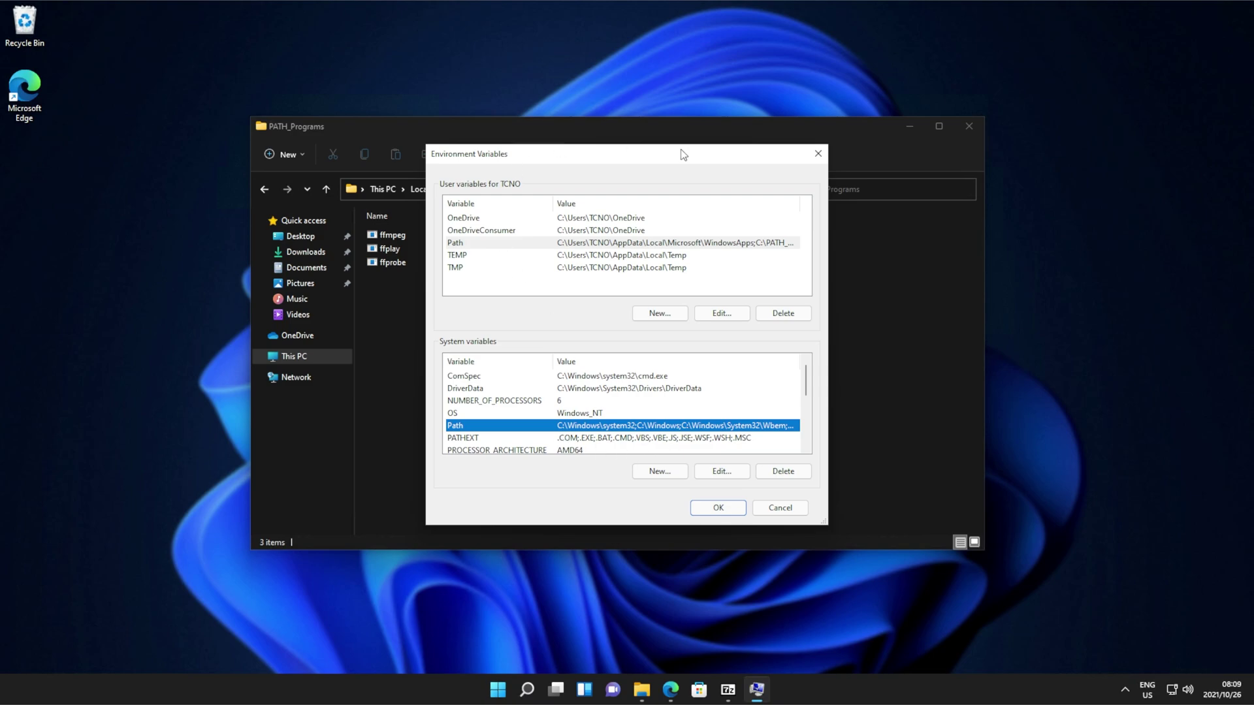
click(718, 507)
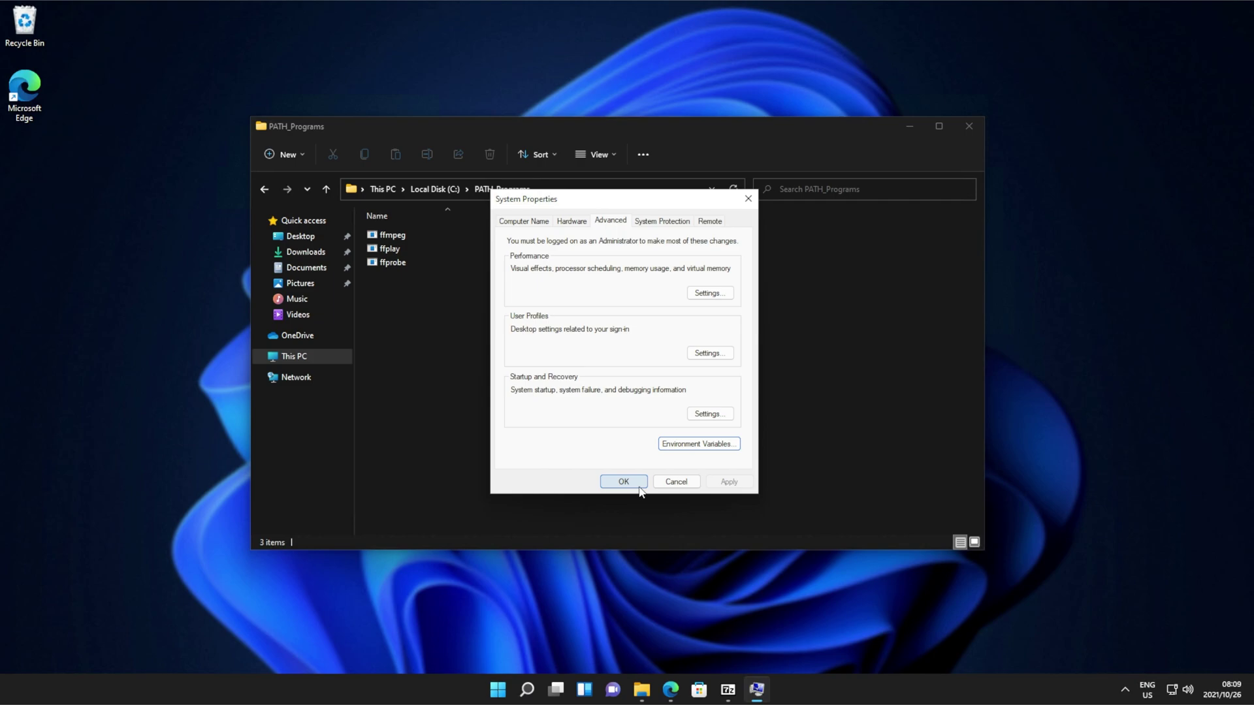
click(624, 483)
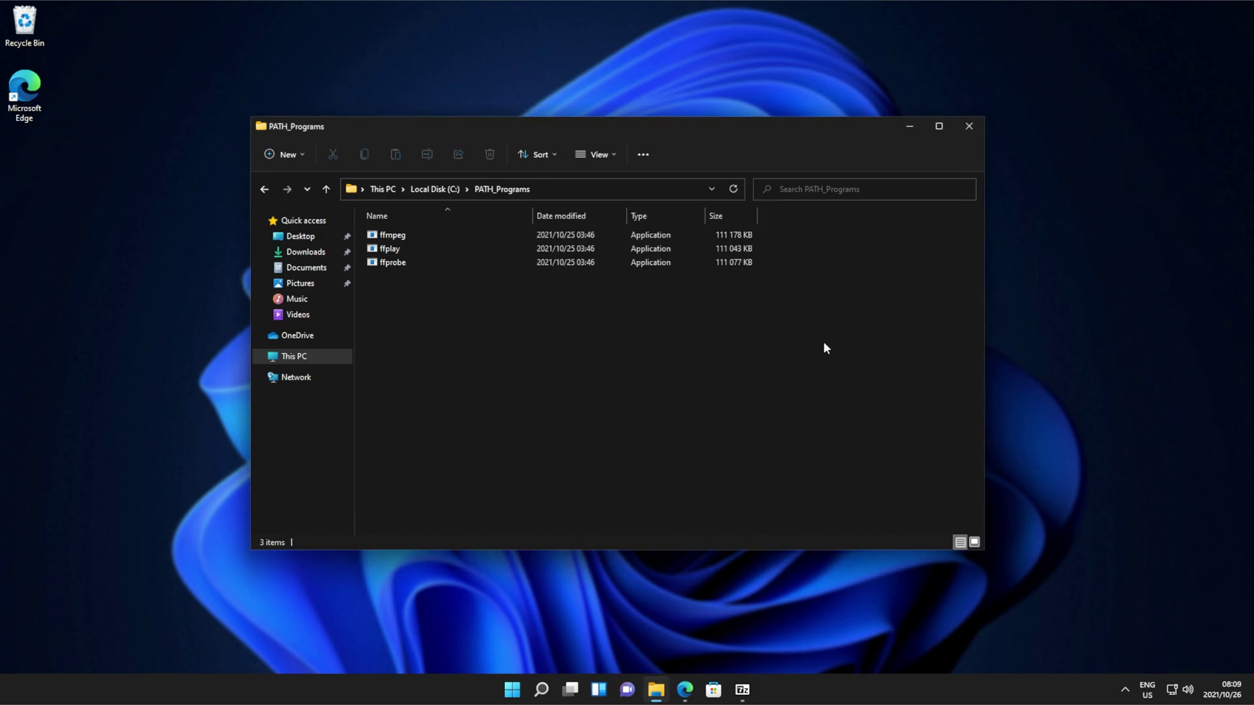
Close the open folder and archive windows, then launch Windows Terminal and run ffmpeg to test the installation.
click(969, 126)
click(958, 211)
key(super)
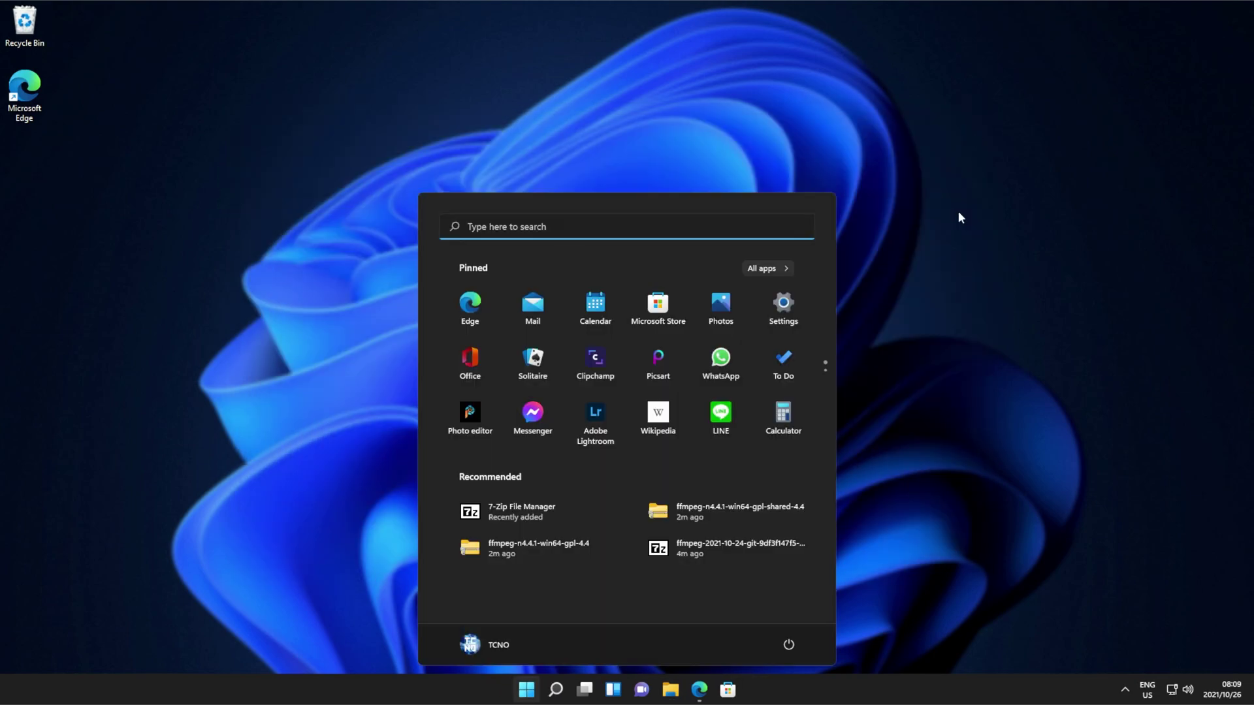
text(terminal)
key(Return)
text(ffmpeg)
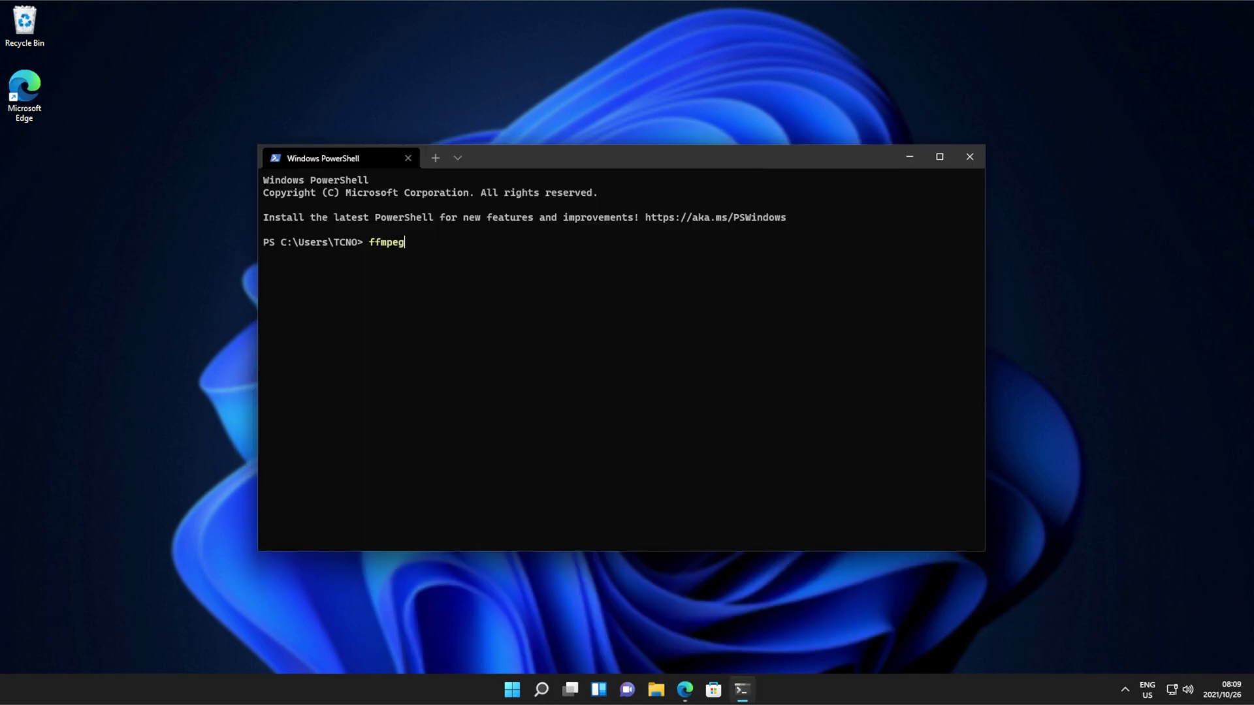
key(Return)
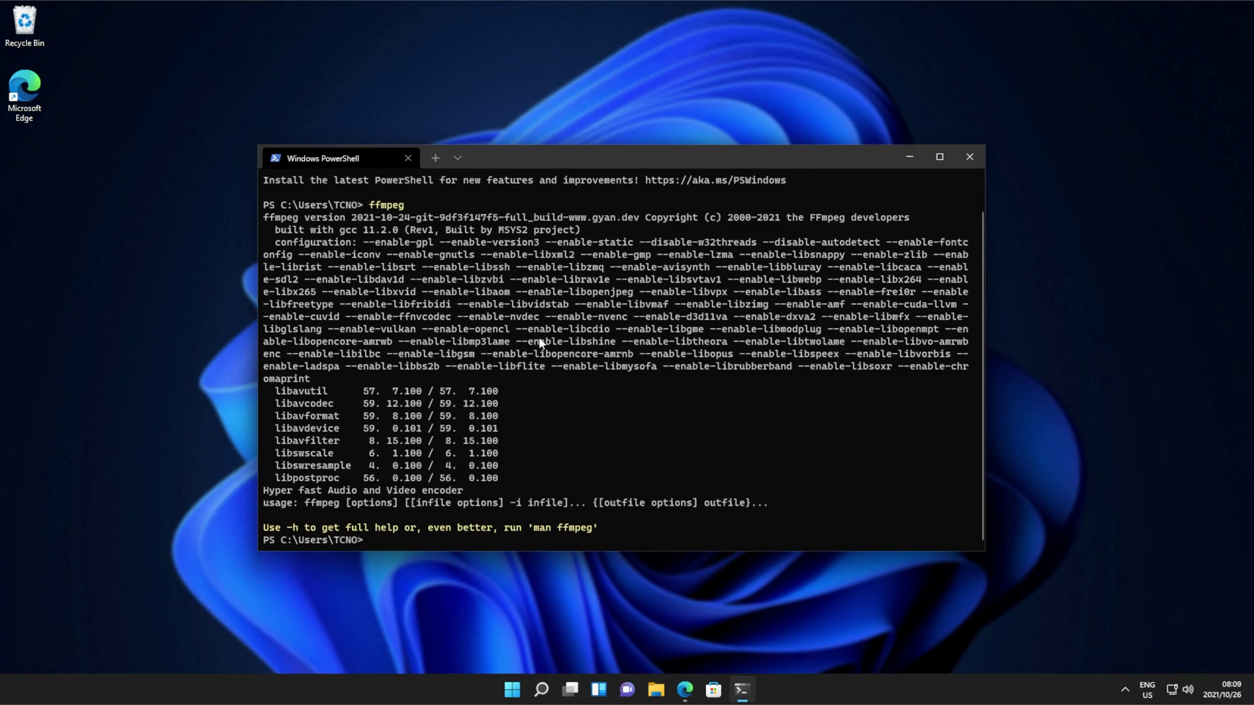
Run ffmpeg -codecs, examine the aac entry in the codec list, and close the terminal.
text(ffmpeg -codecs)
key(Right)
key(Return)
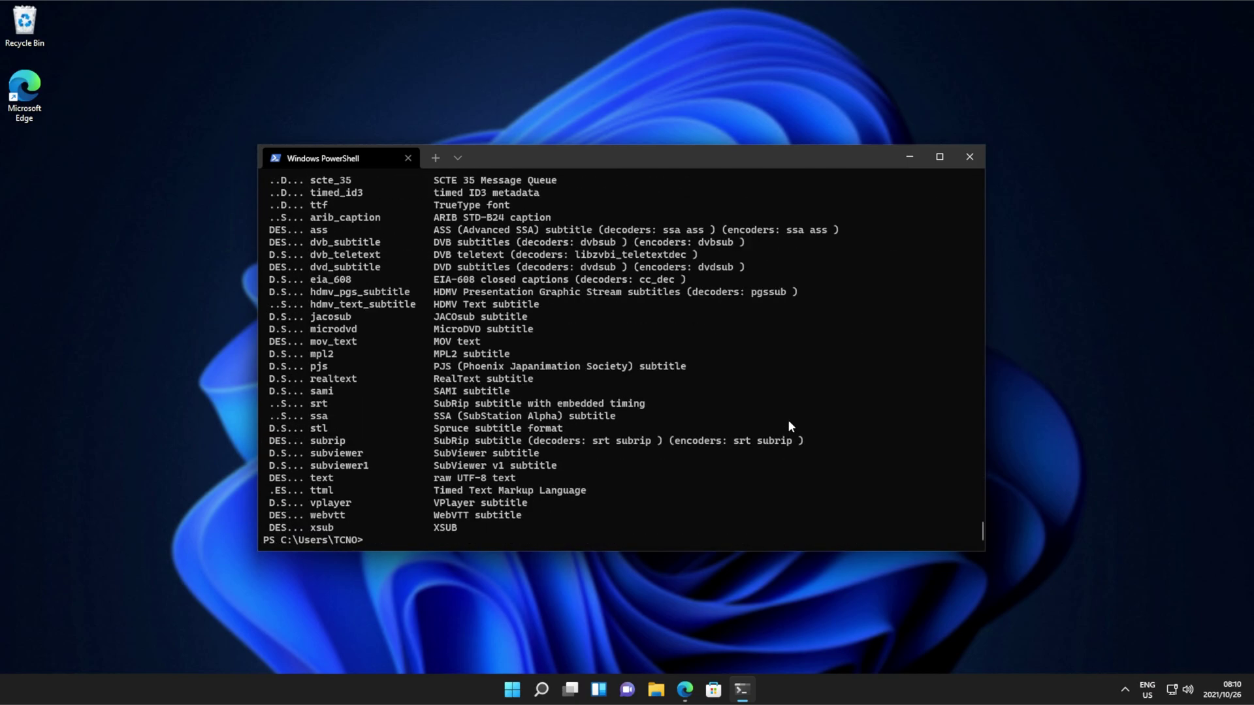
scroll(789, 426, up, 20)
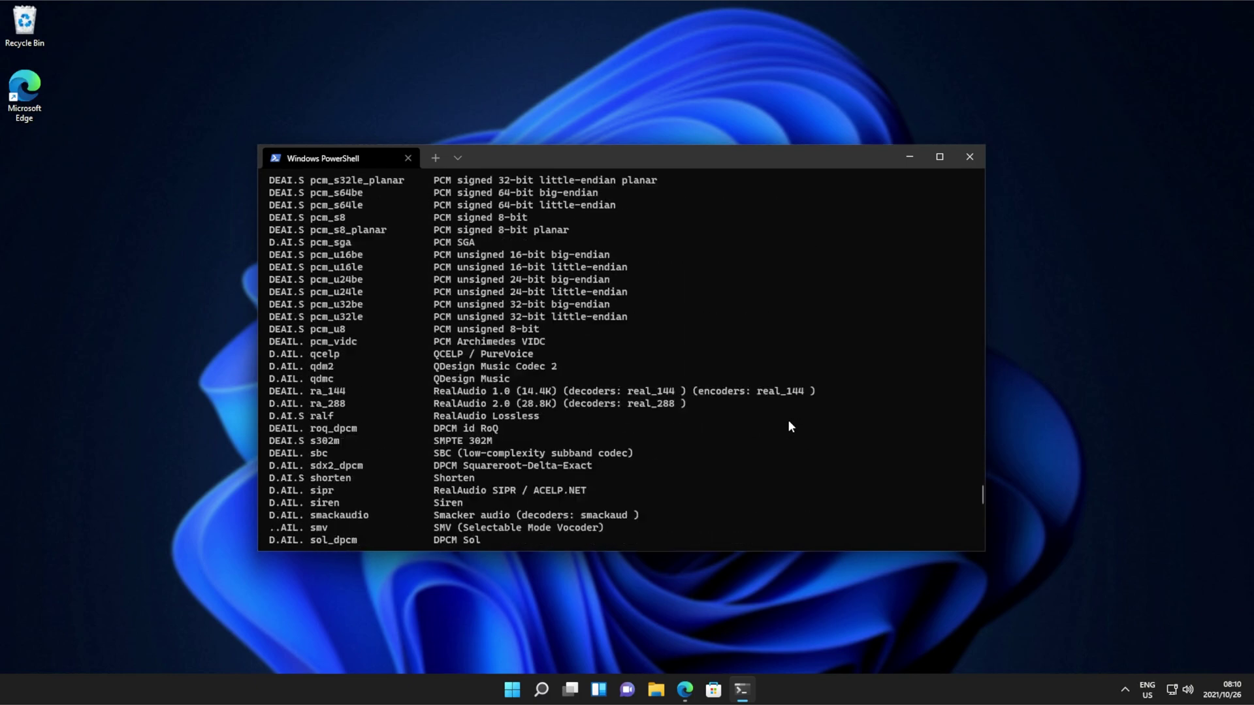
scroll(788, 425, up, 20)
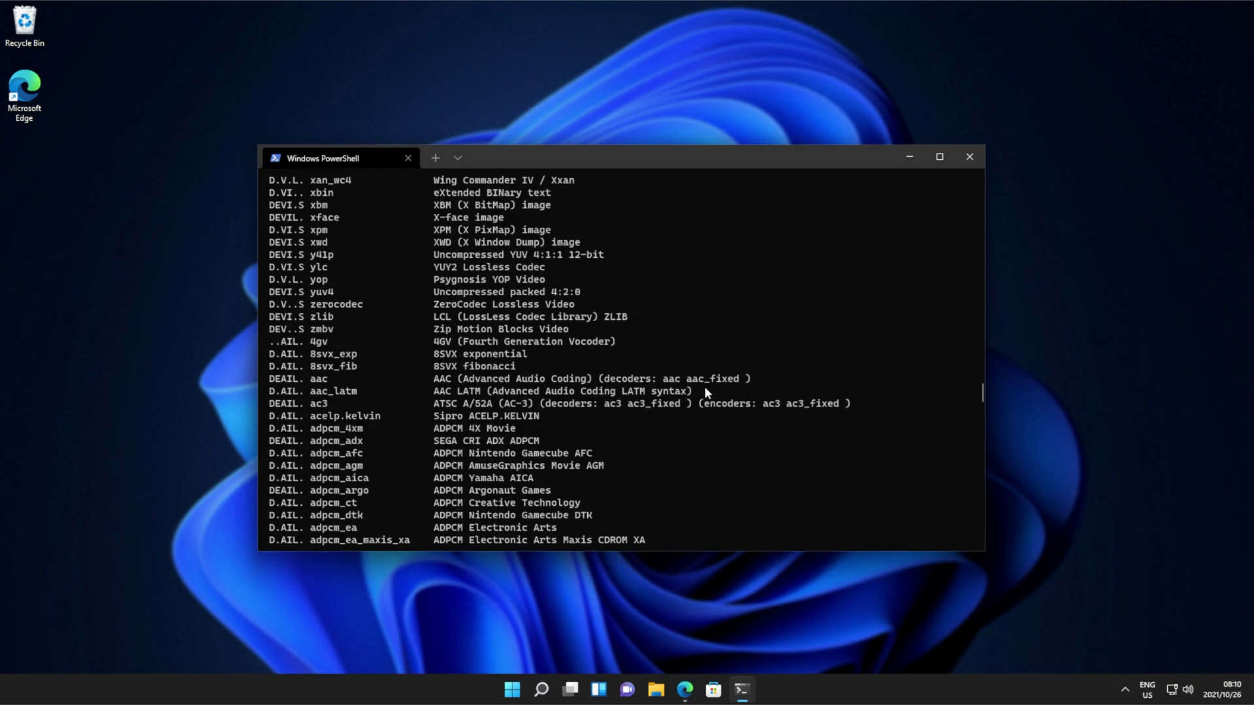
drag(746, 377, 257, 380)
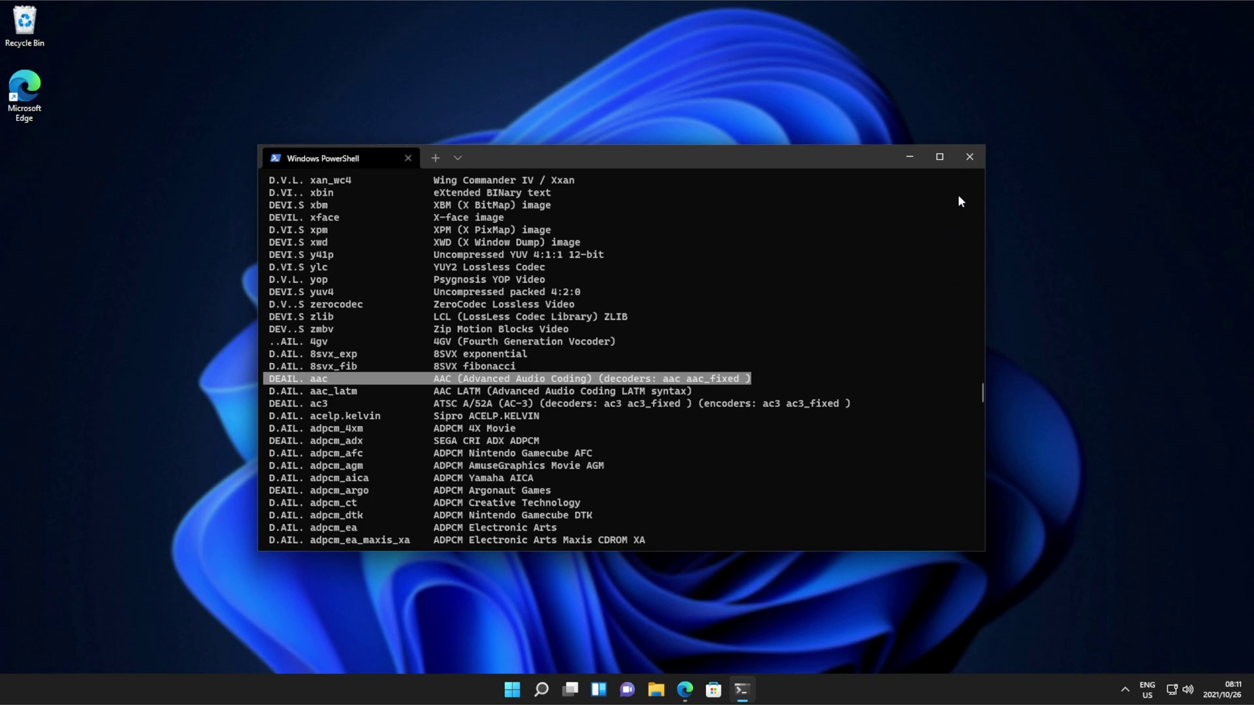
click(970, 160)
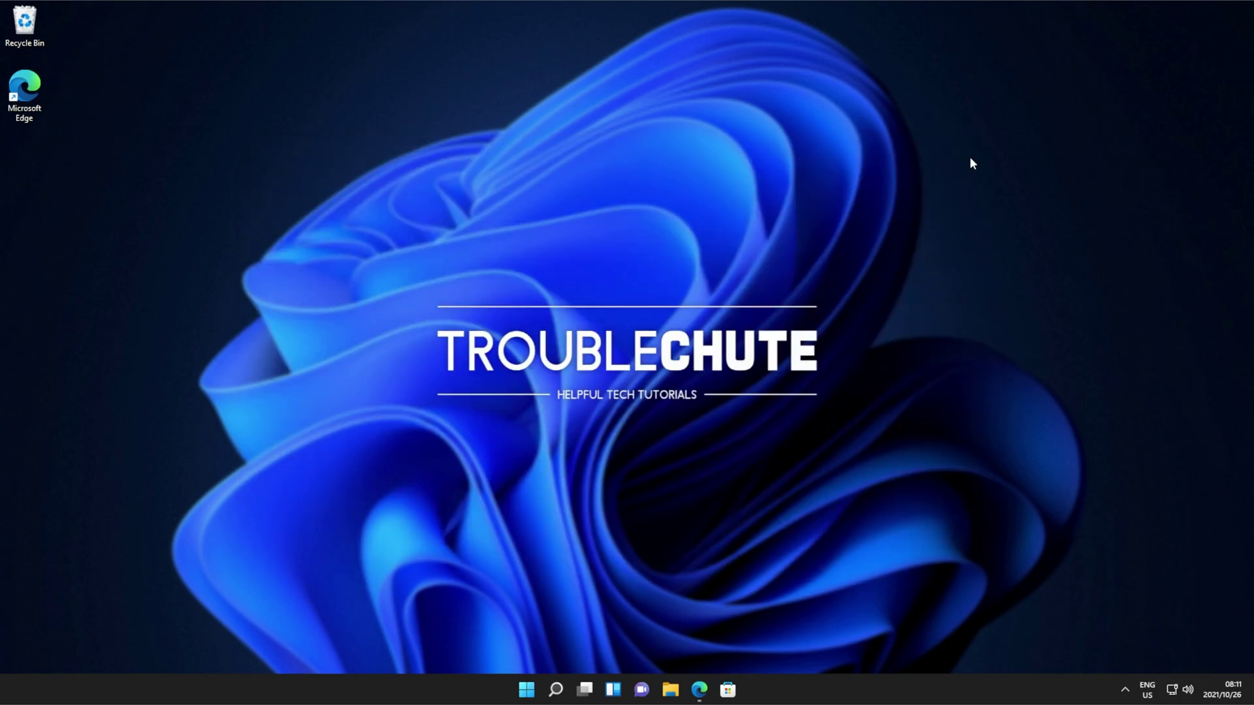